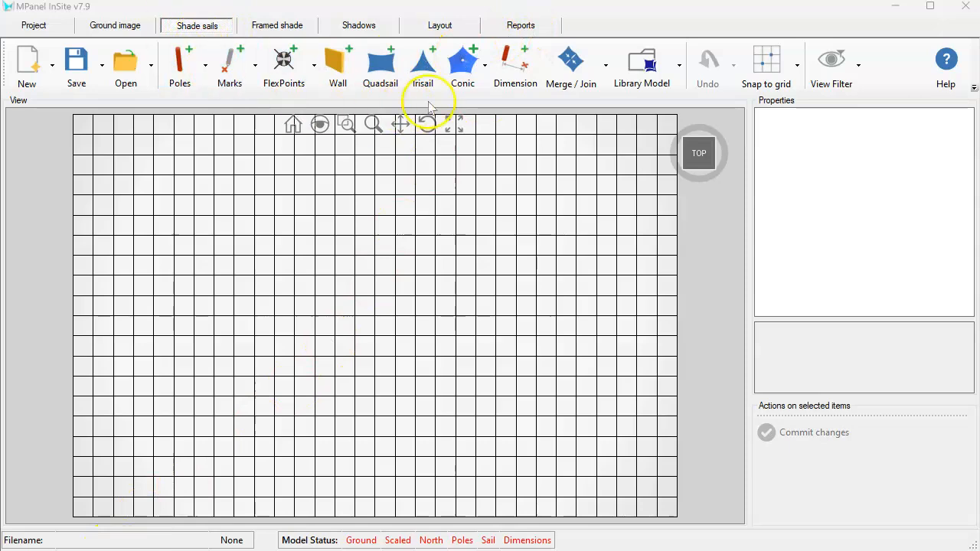
left_click(390, 75)
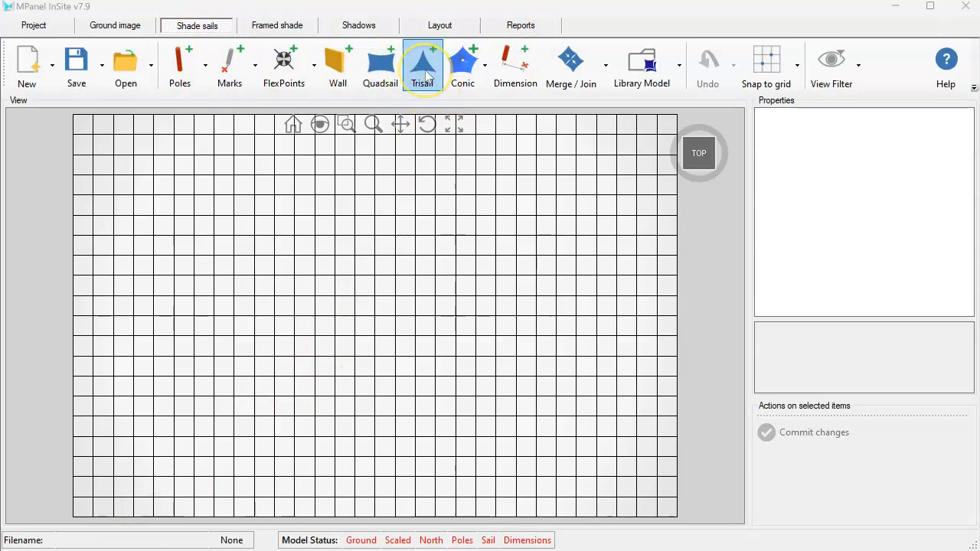
left_click(467, 73)
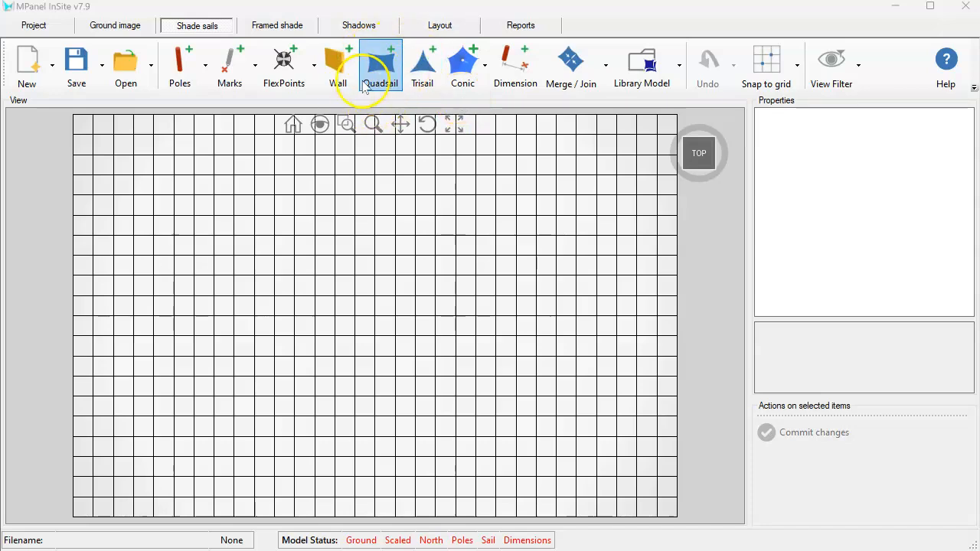
left_click(420, 61)
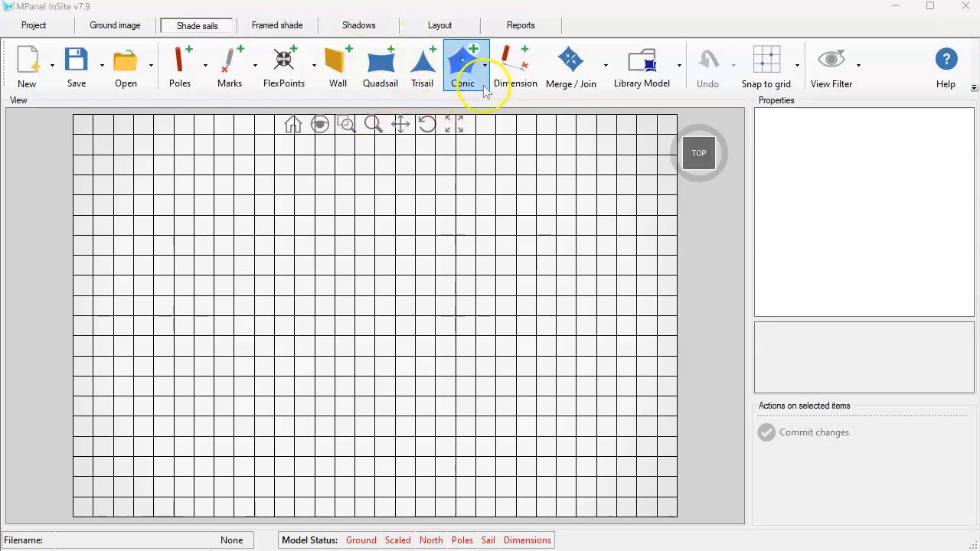
left_click(469, 65)
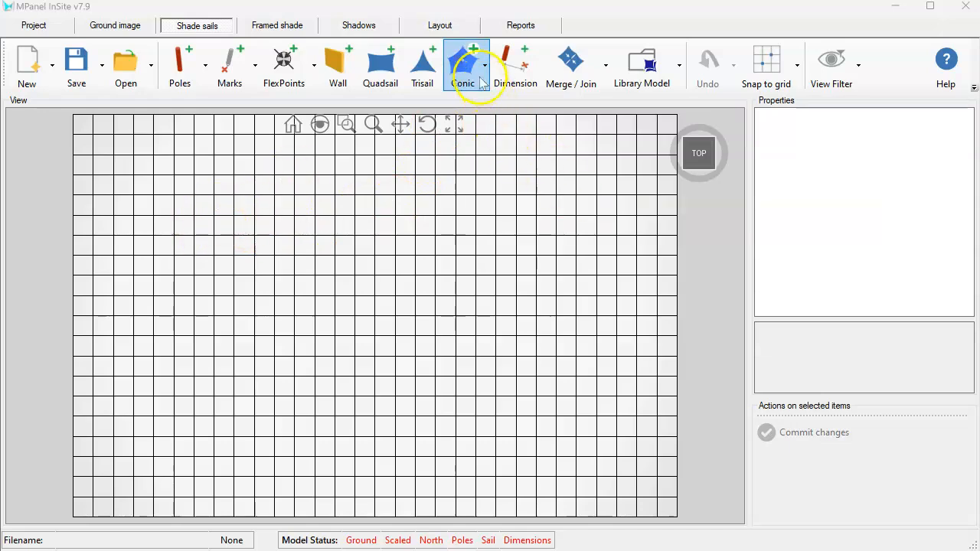
- Place seven poles: one in the centre and six around it in a hexagon
left_click(198, 67)
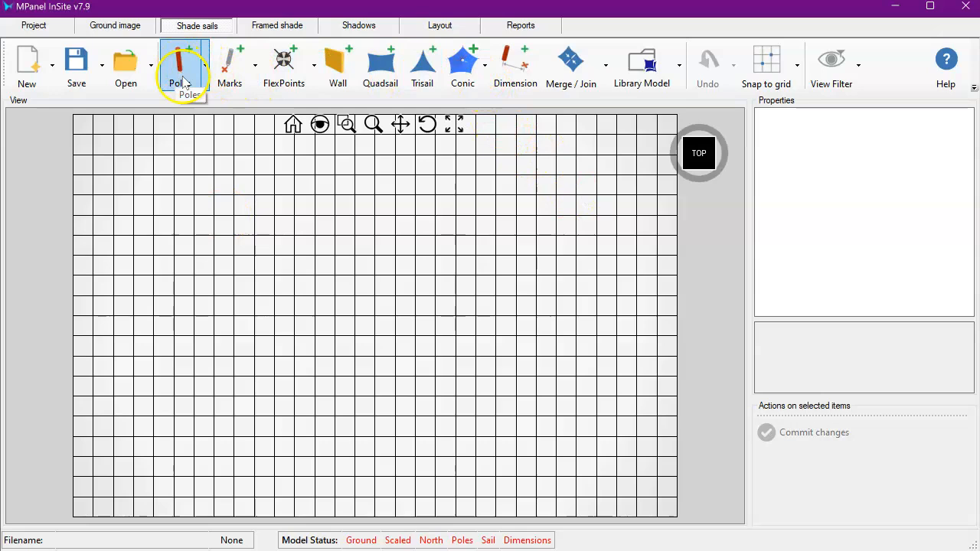
left_click(180, 63)
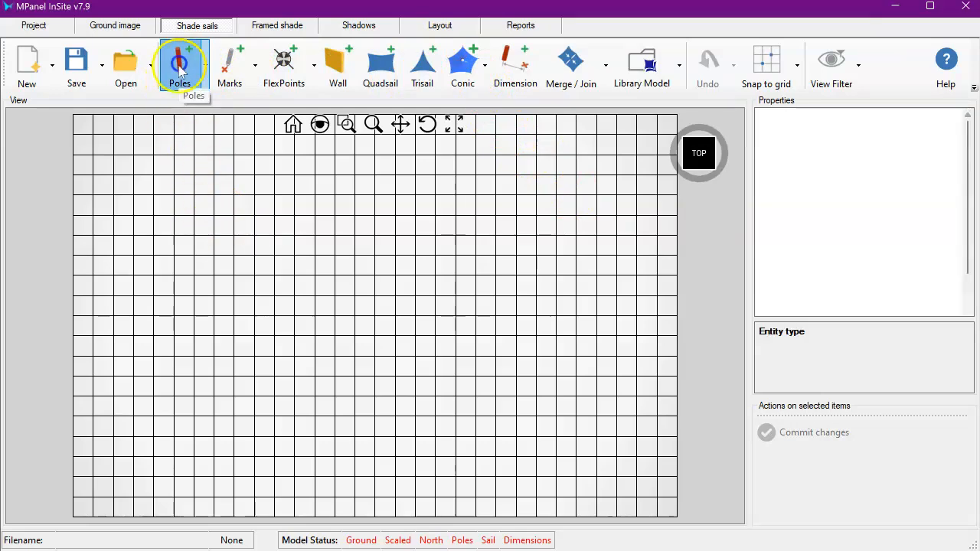
left_click(260, 305)
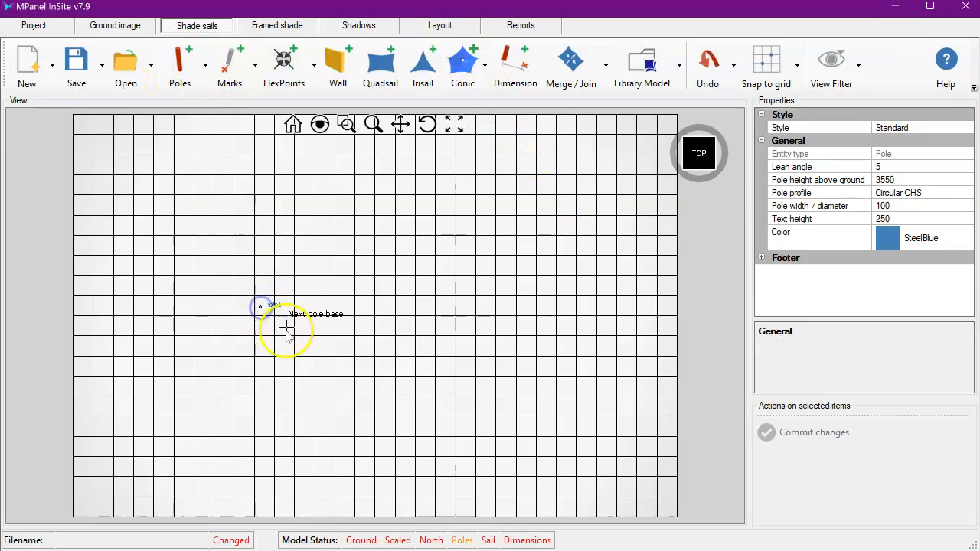
left_click(340, 192)
left_click(35, 90)
left_click(430, 314)
left_click(342, 450)
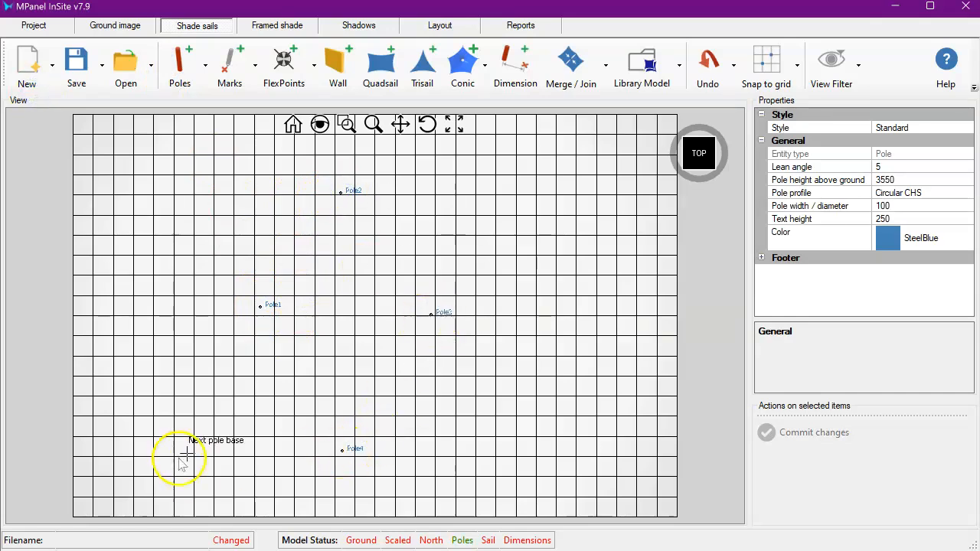
left_click(168, 459)
left_click(91, 312)
left_click(200, 191)
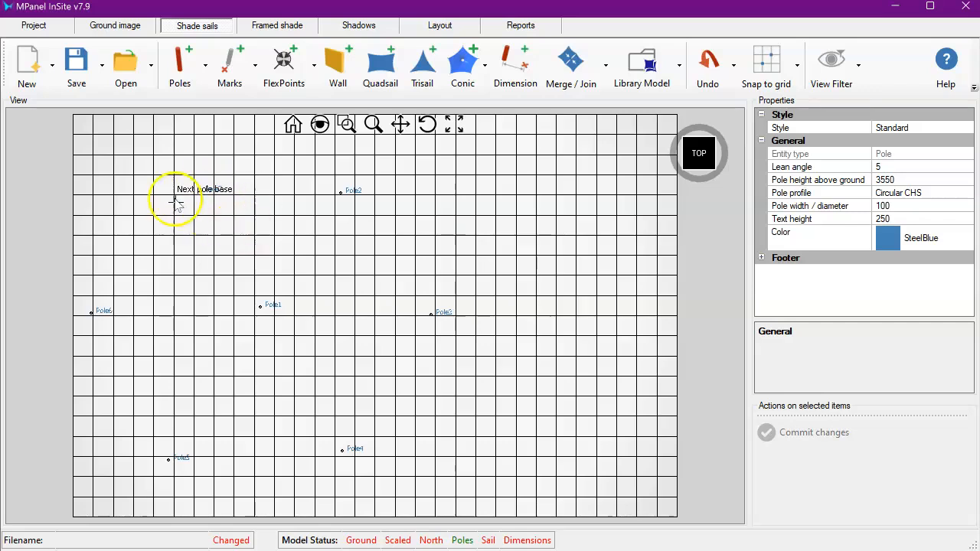
right_click(348, 230)
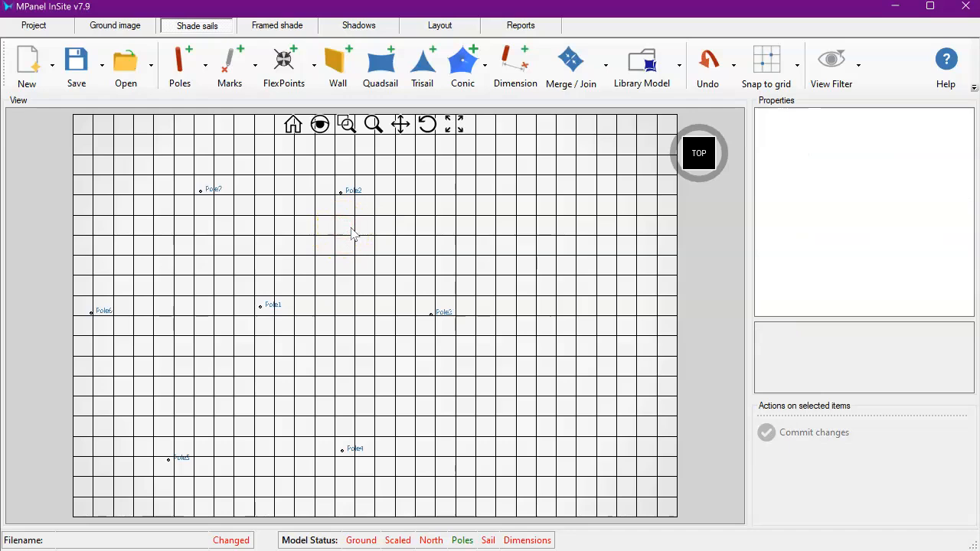
- Start selecting conic poles and pick the middle pole as the conic centre pole
left_click(485, 68)
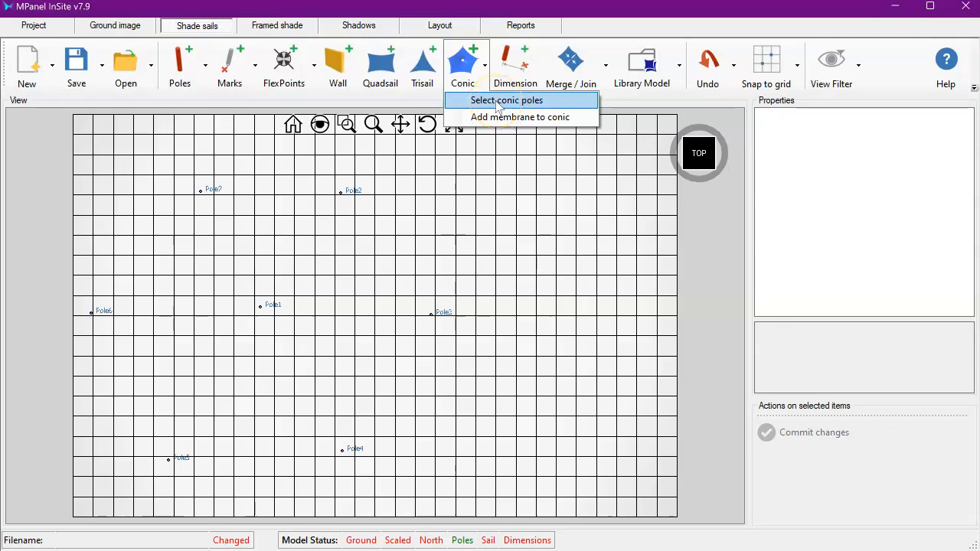
left_click(497, 100)
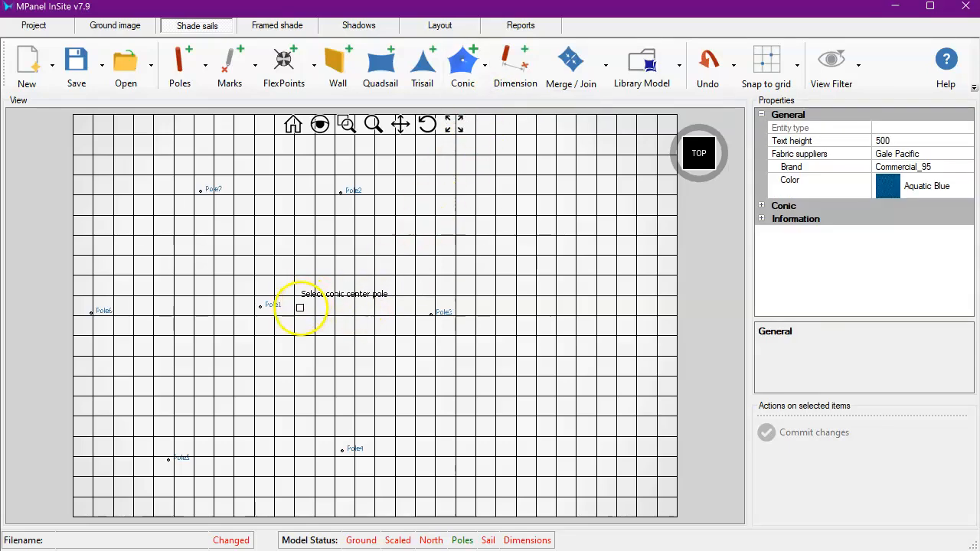
left_click(261, 306)
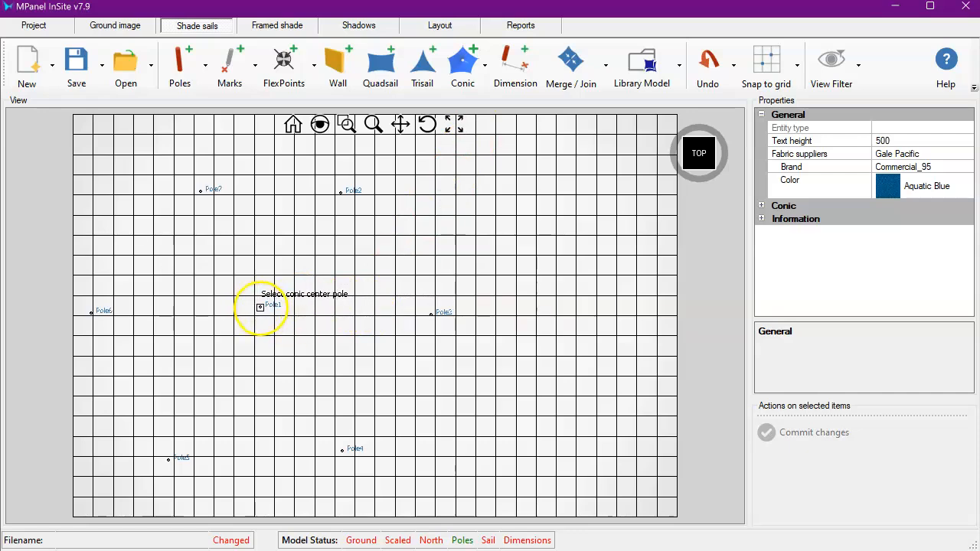
left_click(261, 307)
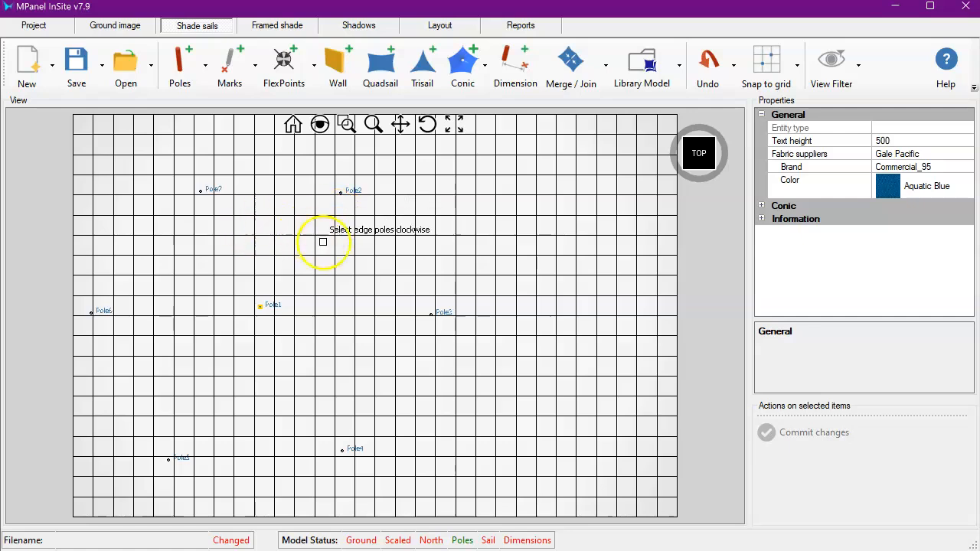
- Select the six edge poles clockwise, then add the membrane to the conic
left_click(341, 193)
left_click(431, 313)
left_click(341, 450)
left_click(169, 459)
left_click(91, 312)
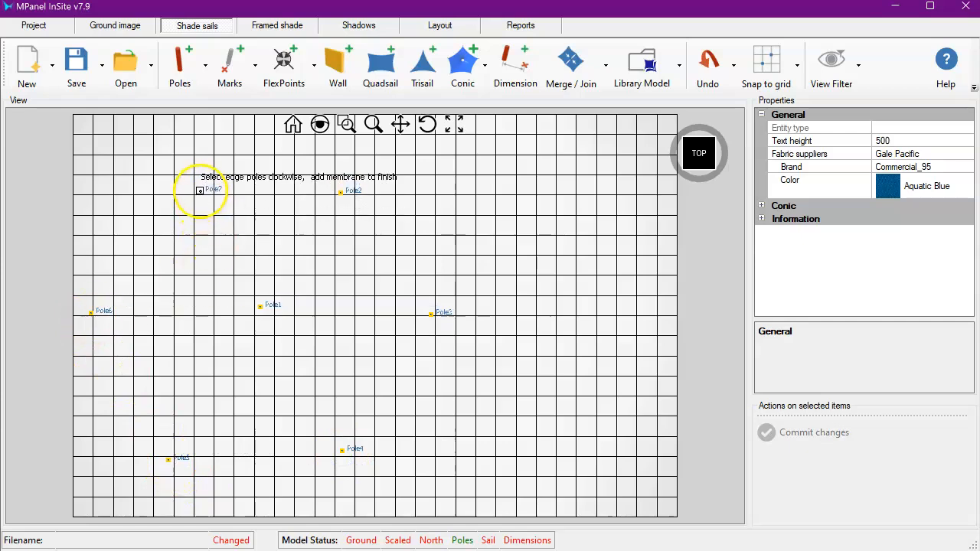
left_click(200, 192)
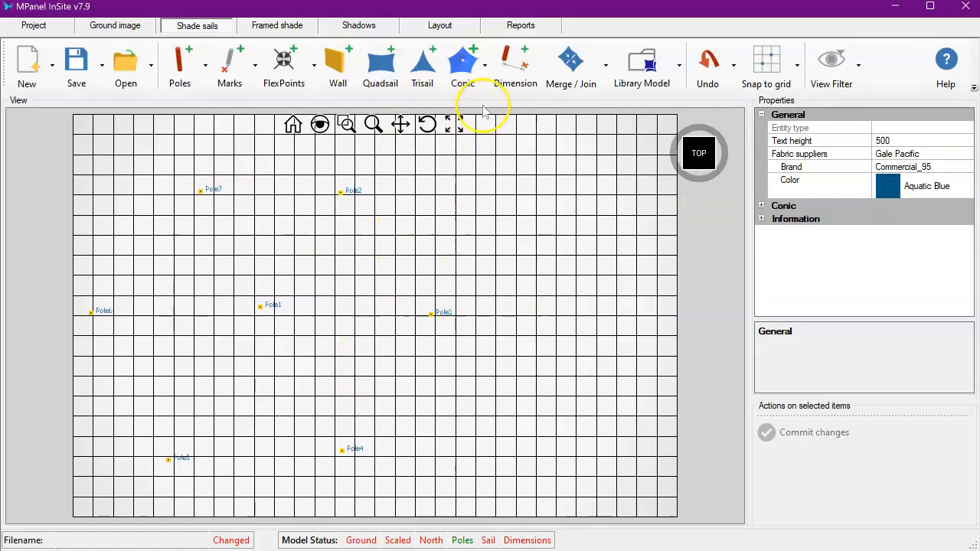
left_click(484, 66)
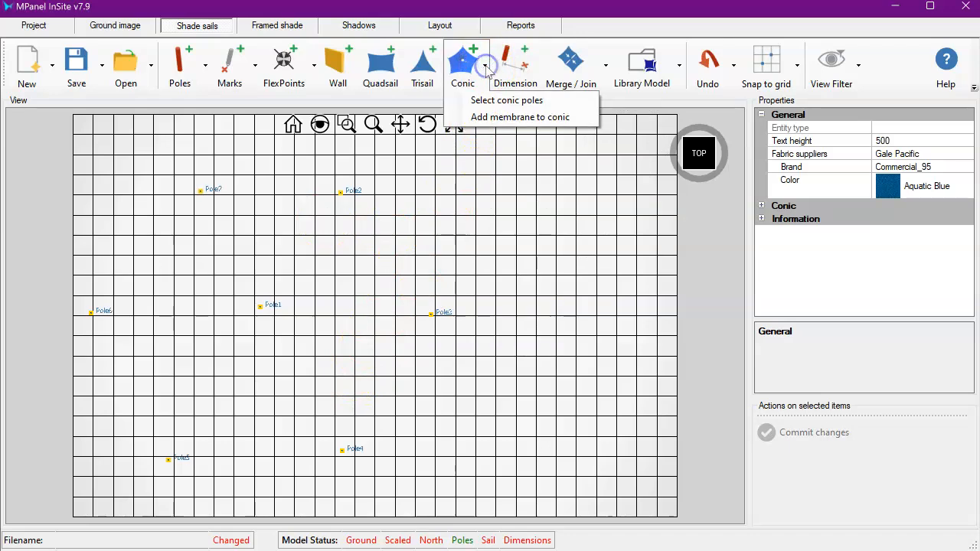
left_click(493, 119)
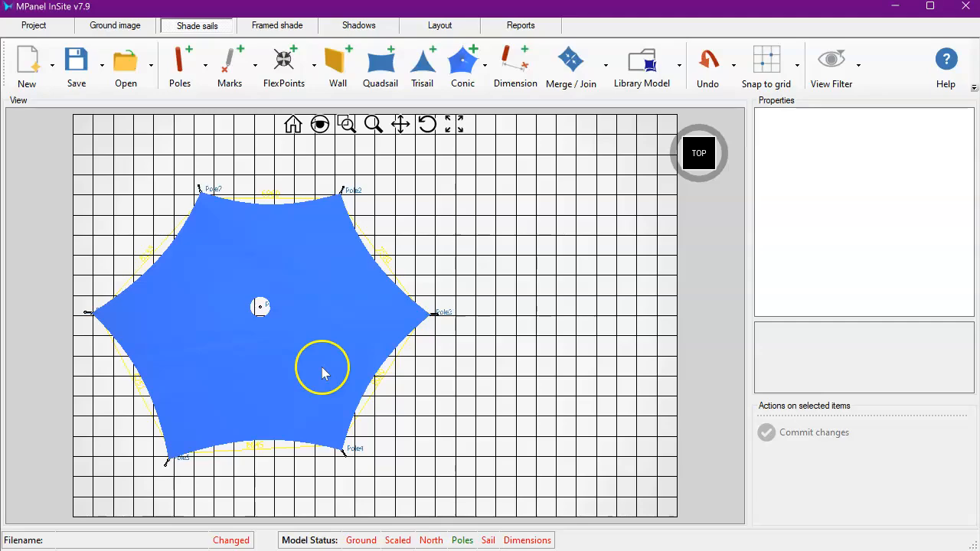
- Select all six edge poles and set their height above ground to 2500 and width/diameter to 165
left_click(427, 124)
left_click_drag(262, 413, 267, 330)
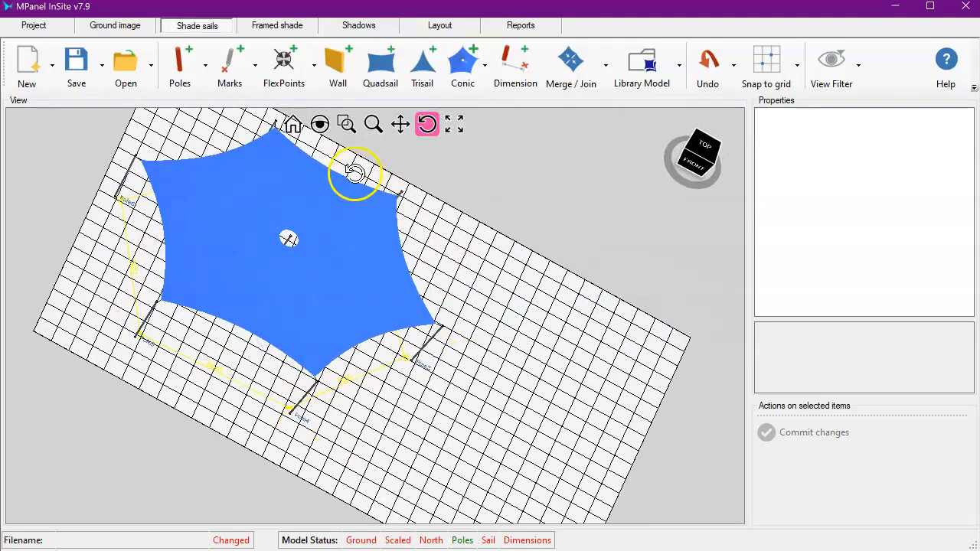
left_click_drag(354, 173, 271, 171)
left_click_drag(284, 486, 368, 396)
right_click(114, 416)
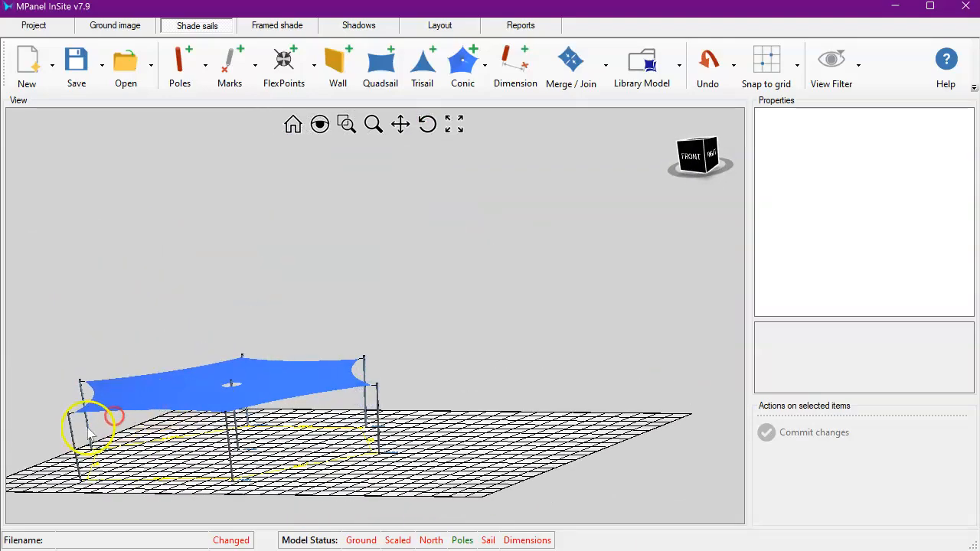
left_click(86, 420)
left_click(75, 442, "ctrl")
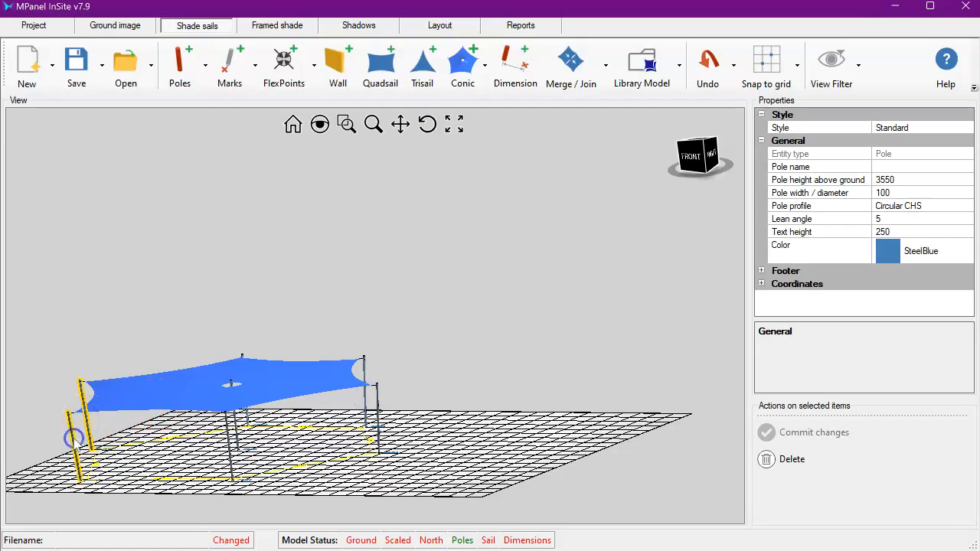
scroll(245, 416, "up", 5)
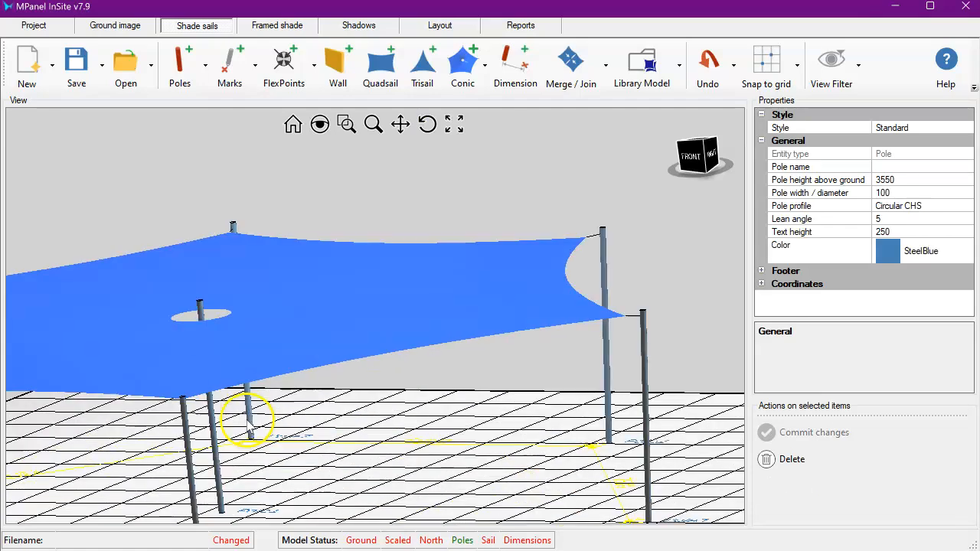
left_click(247, 411, "ctrl")
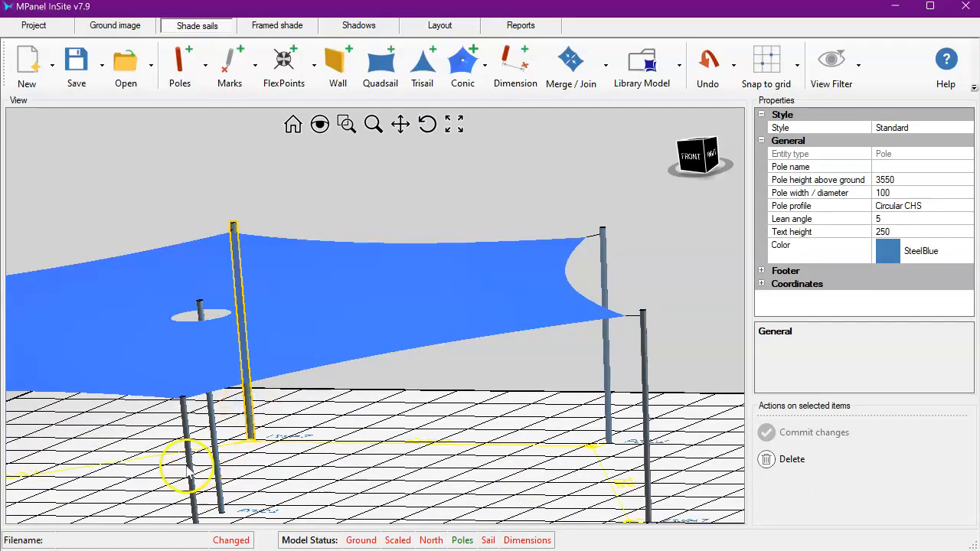
left_click(191, 457, "ctrl")
left_click(605, 268, "ctrl")
left_click(645, 378, "ctrl")
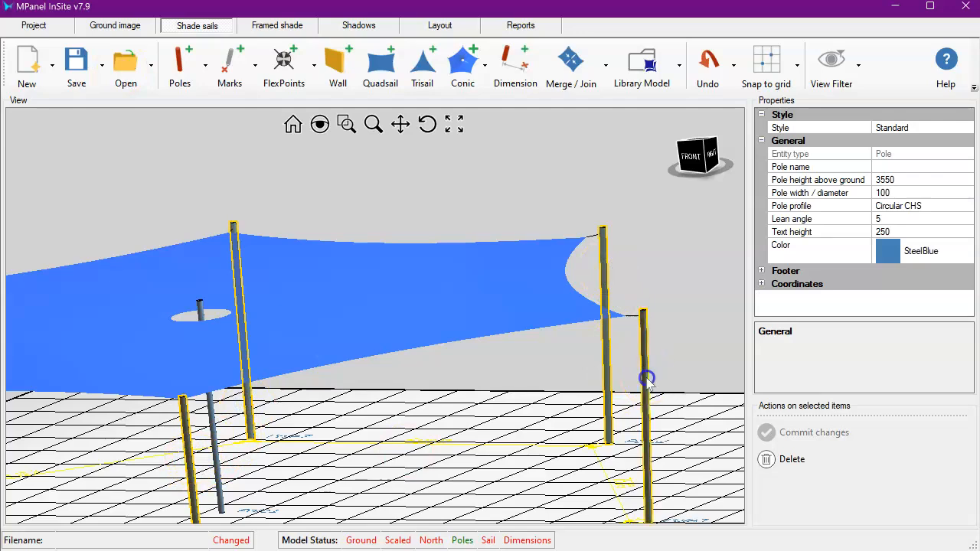
left_click(895, 179)
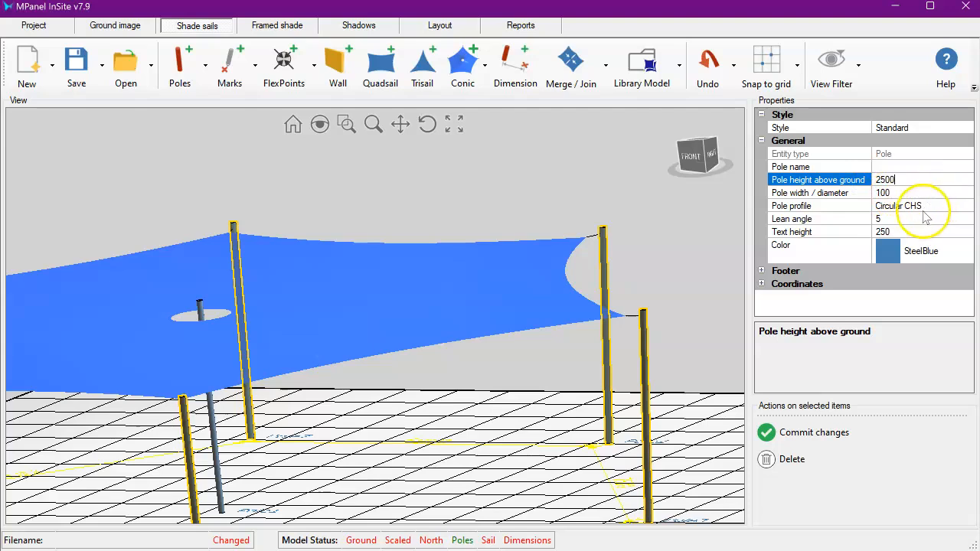
left_click(899, 194)
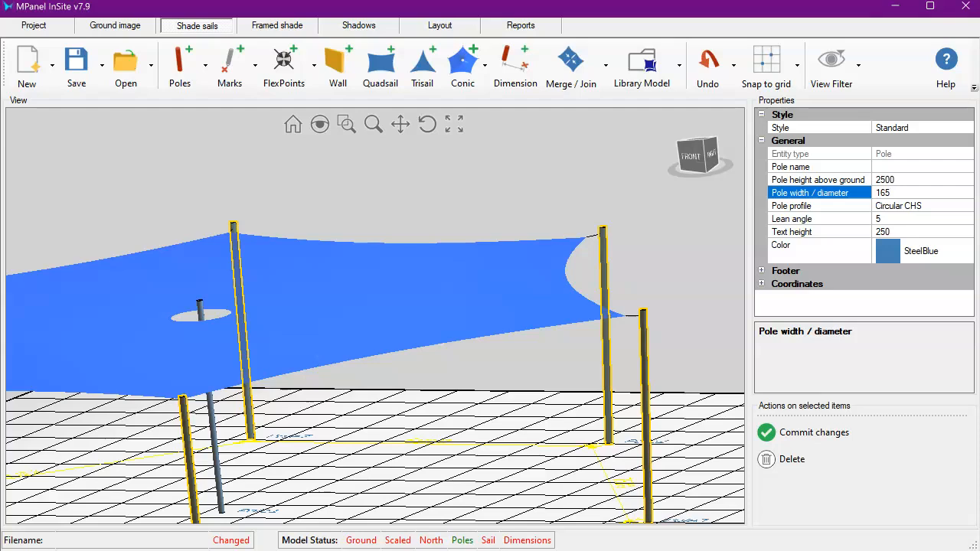
left_click(812, 433)
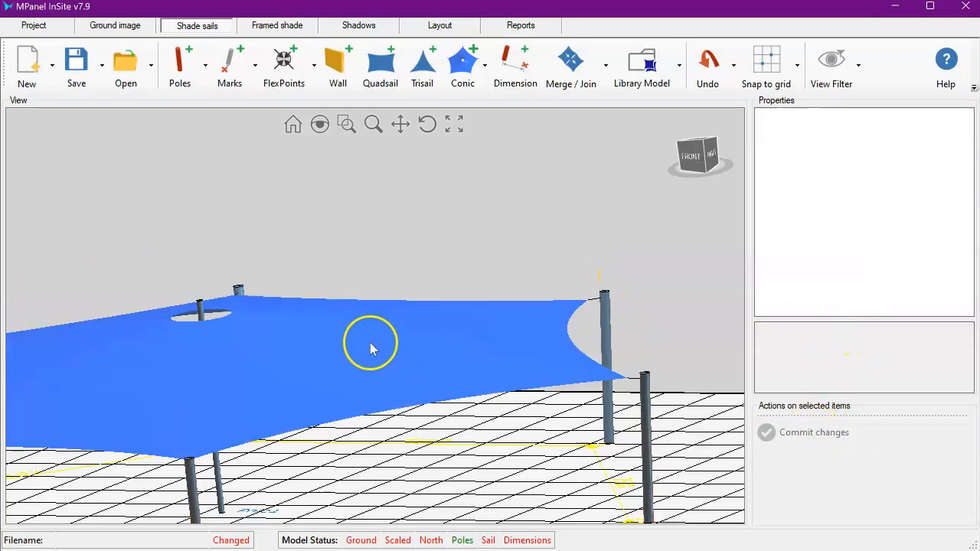
- Set the centre pole's height above ground to 6000 and width/diameter to 220
left_click(221, 484)
left_click(906, 182)
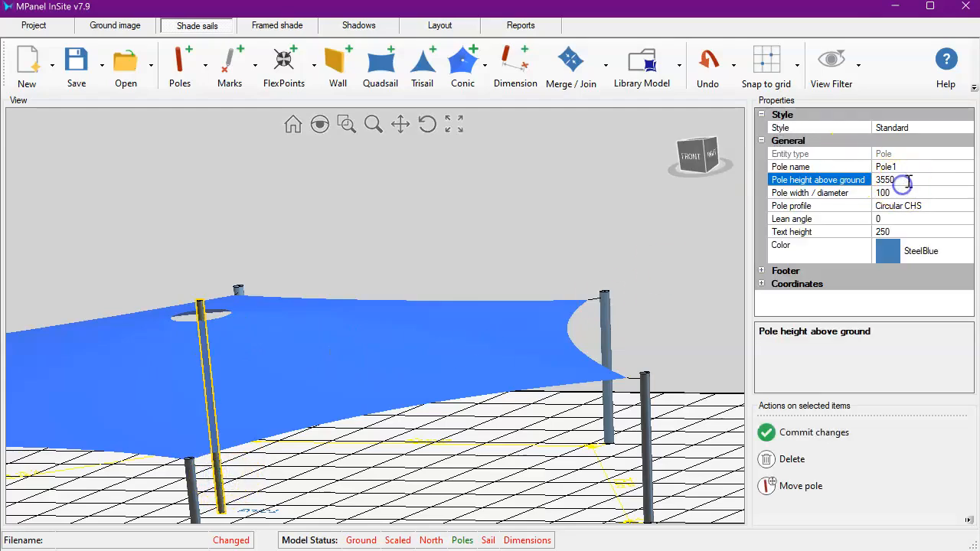
left_click(844, 179)
left_click(908, 193)
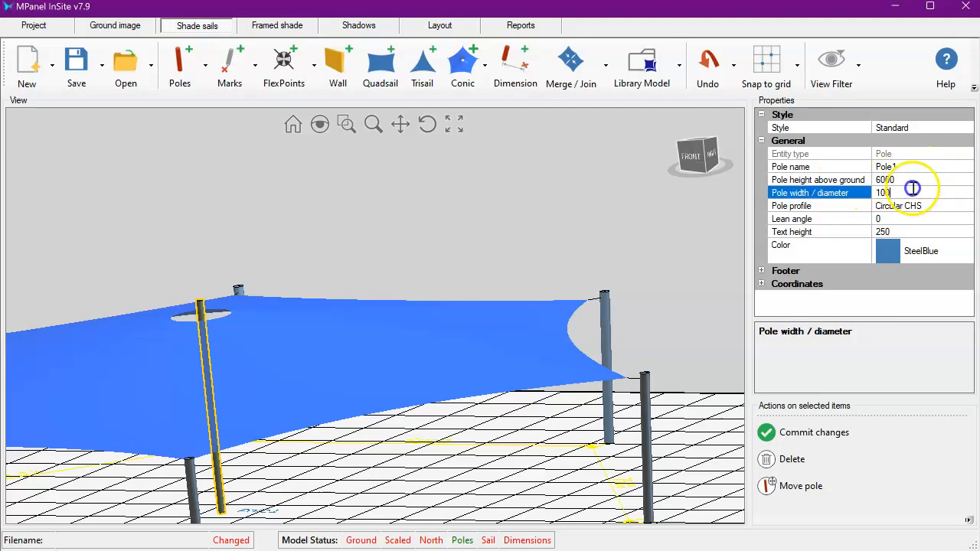
left_click(827, 200)
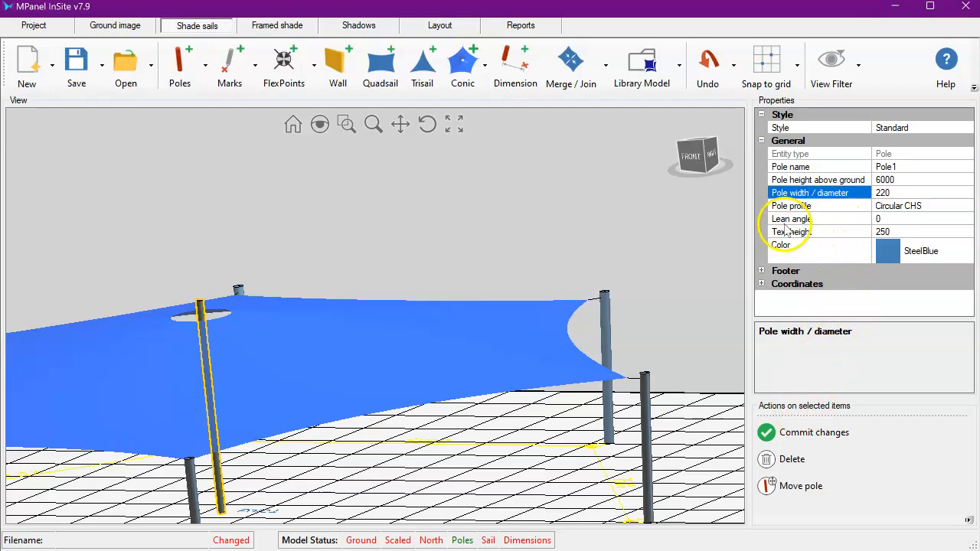
left_click(887, 193)
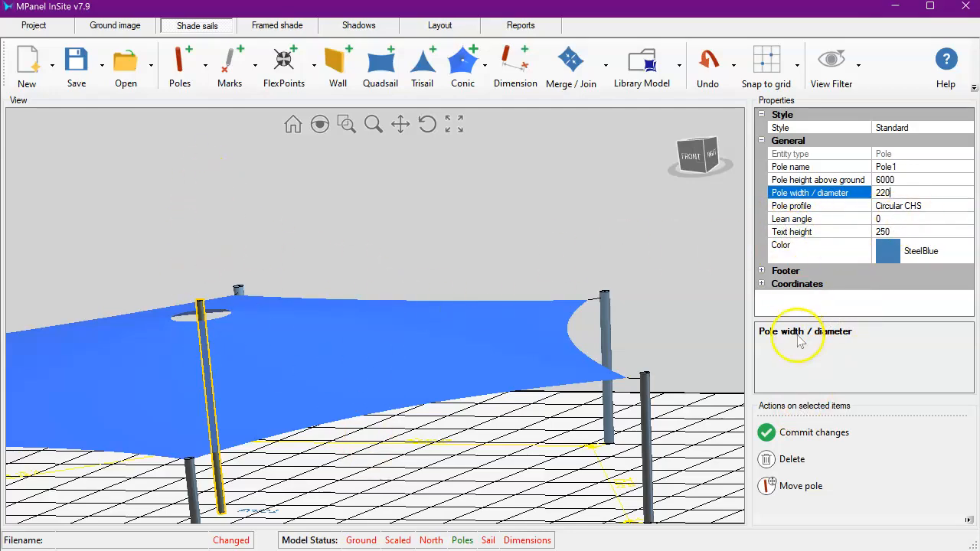
left_click(807, 446)
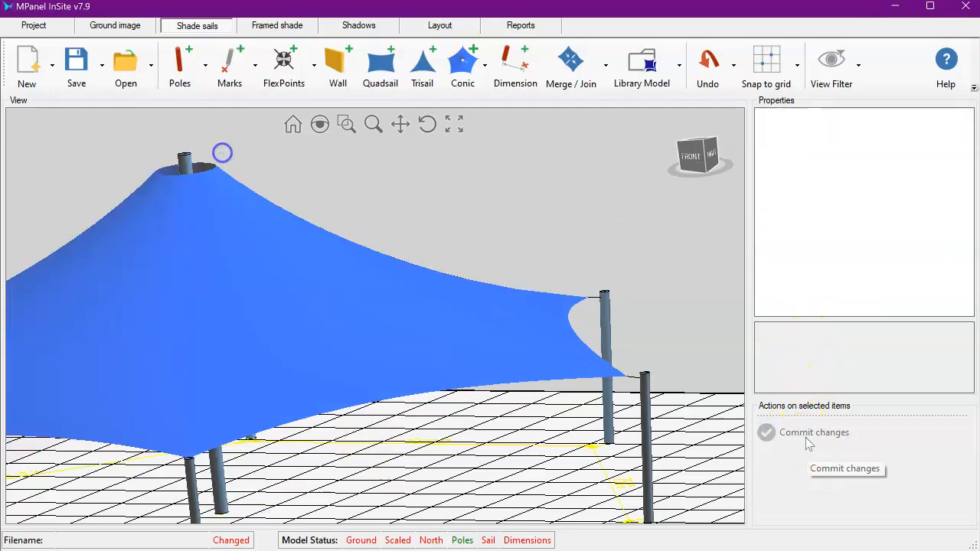
- Select the conic sail in the side view and examine its conic properties
scroll(455, 378, "down", 3)
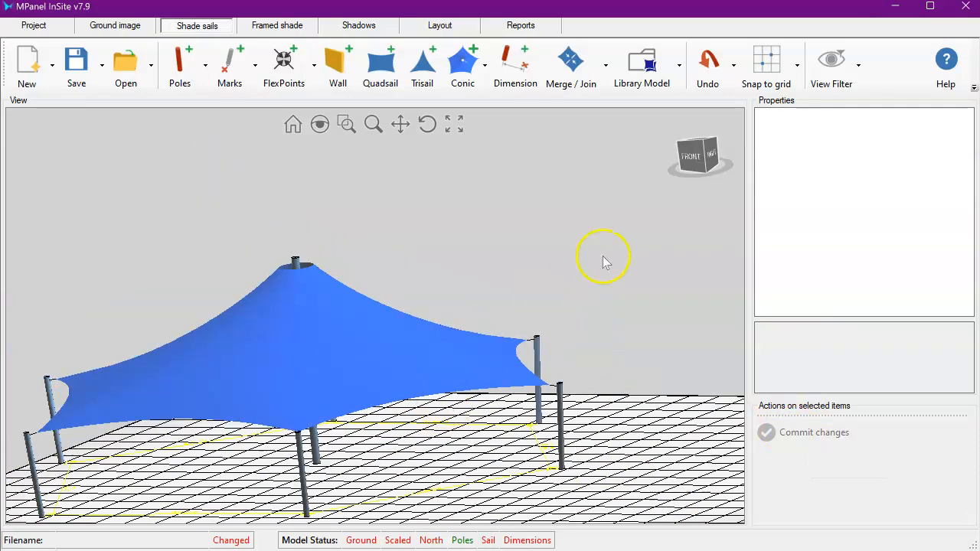
left_click(713, 156)
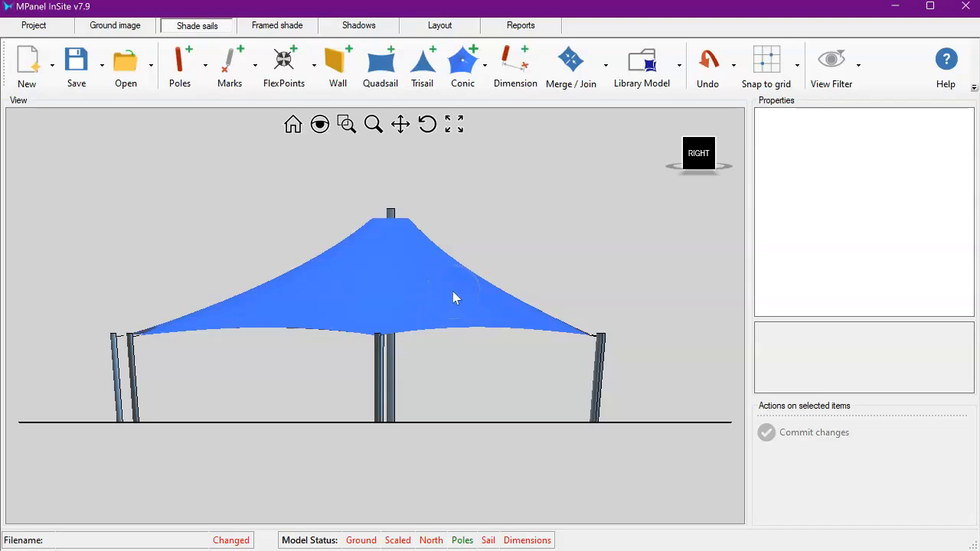
left_click(417, 268)
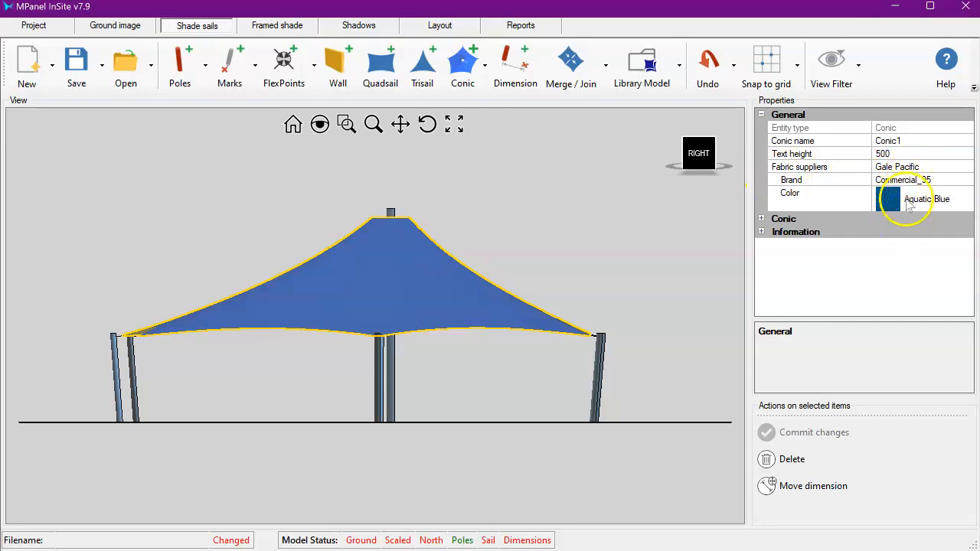
left_click(762, 218)
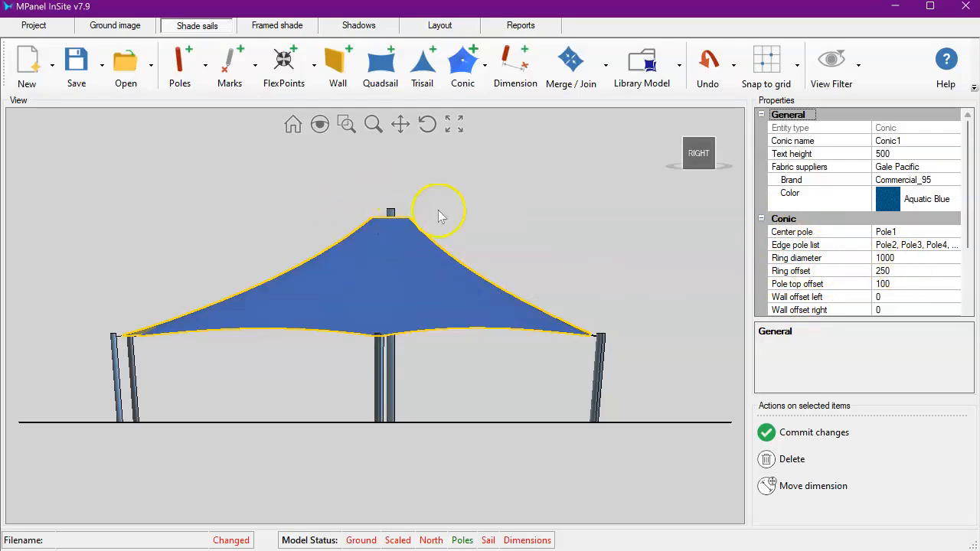
left_click(903, 260)
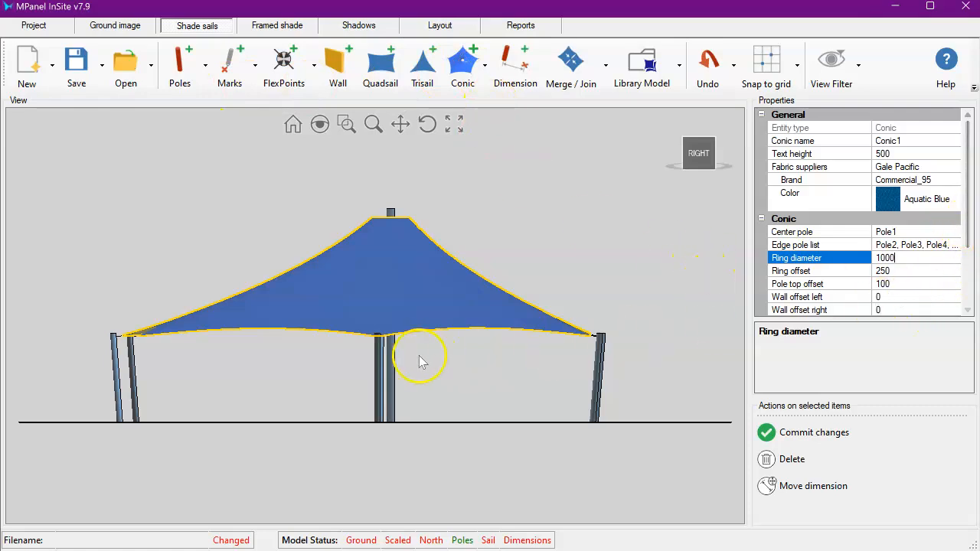
left_click_drag(969, 218, 971, 277)
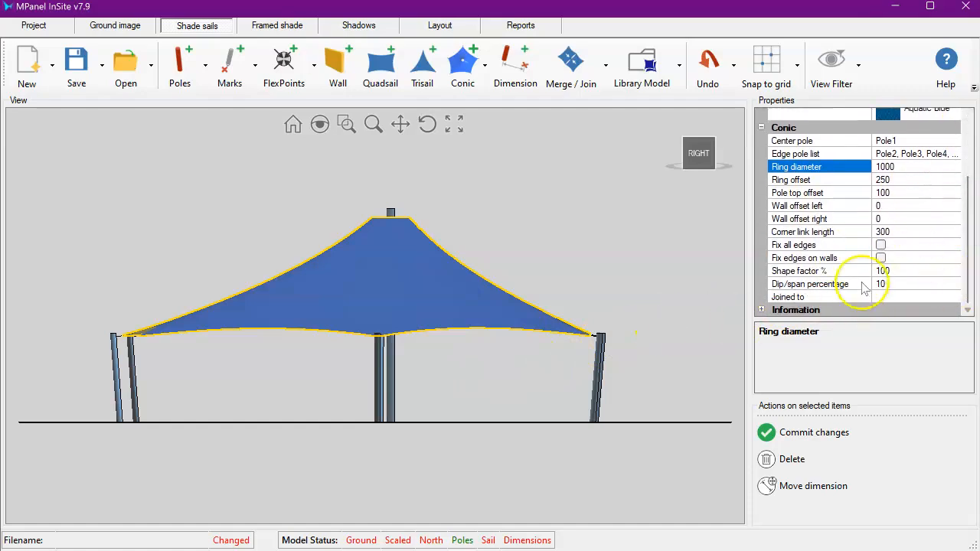
scroll(888, 244, "up", 1)
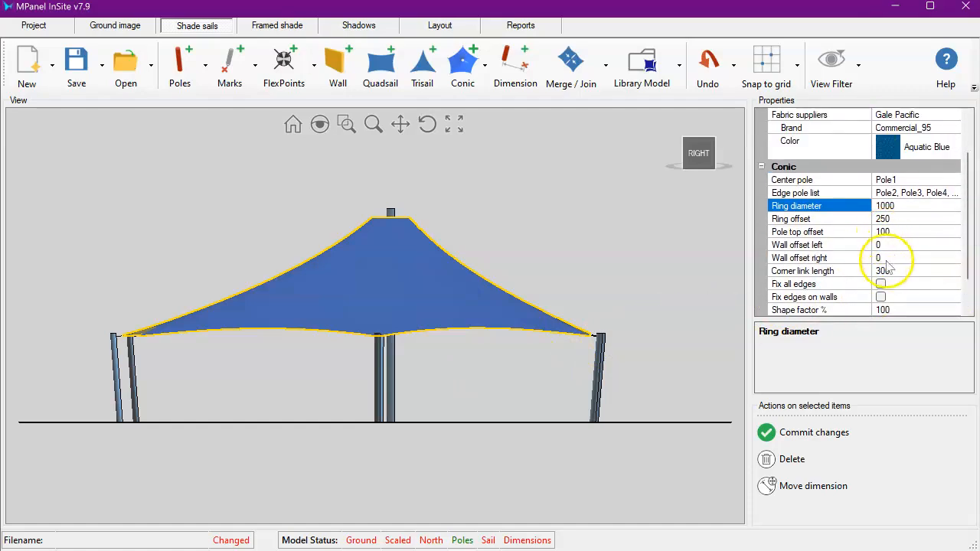
scroll(892, 252, "down", 1)
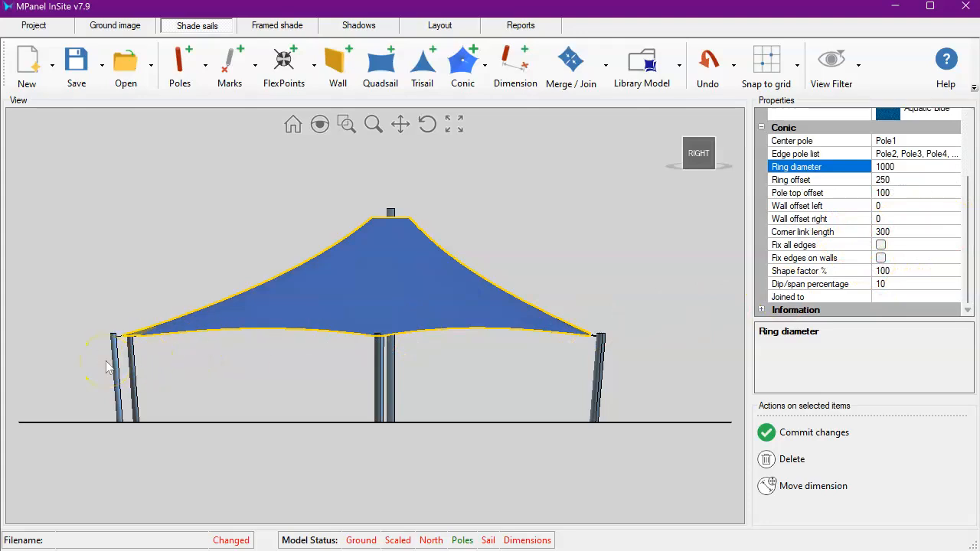
scroll(111, 364, "up", 5)
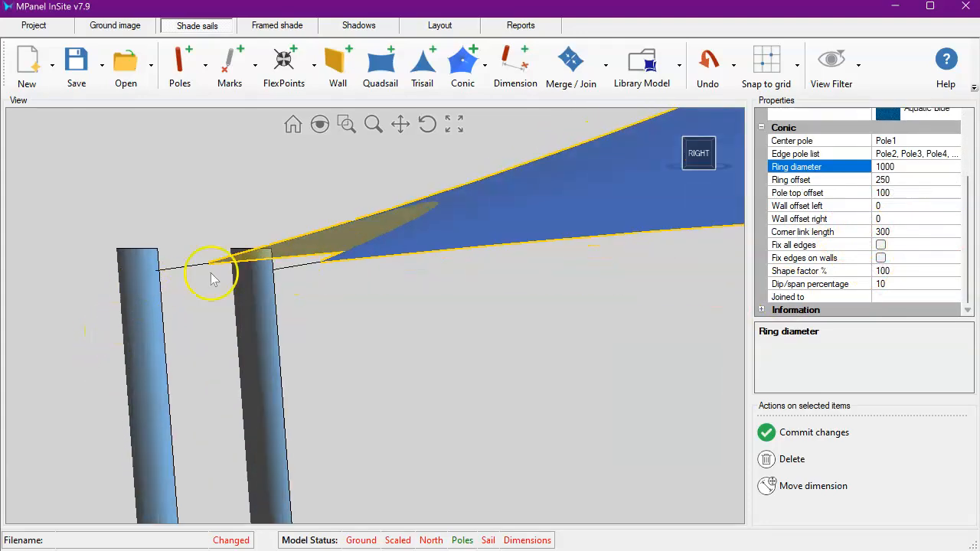
scroll(174, 291, "down", 5)
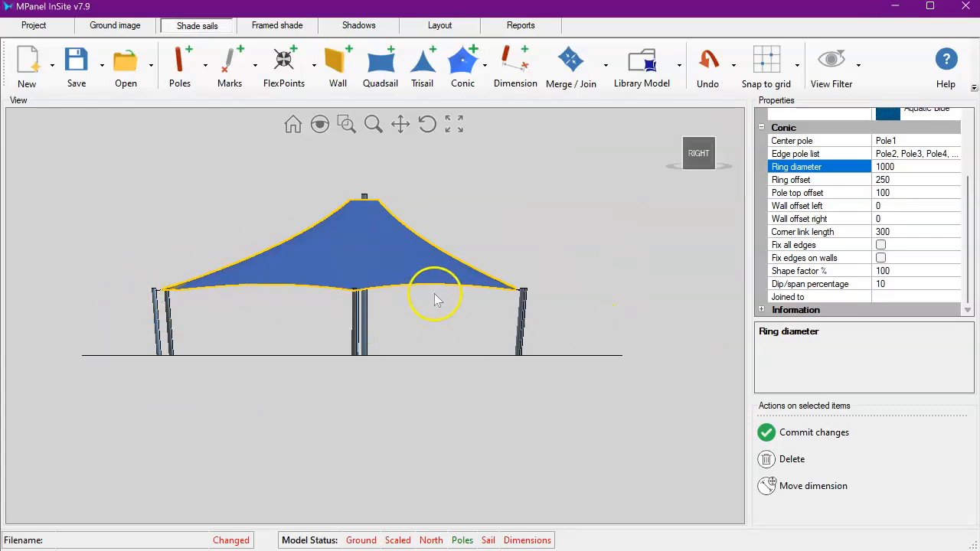
- Enable Fix all edges on the conic and commit the change
left_click_drag(674, 263, 473, 197)
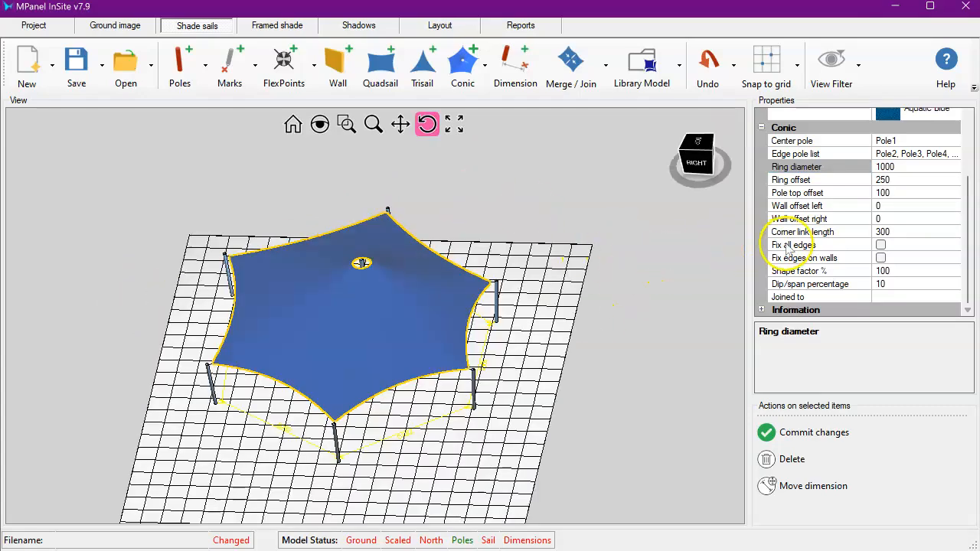
left_click(881, 245)
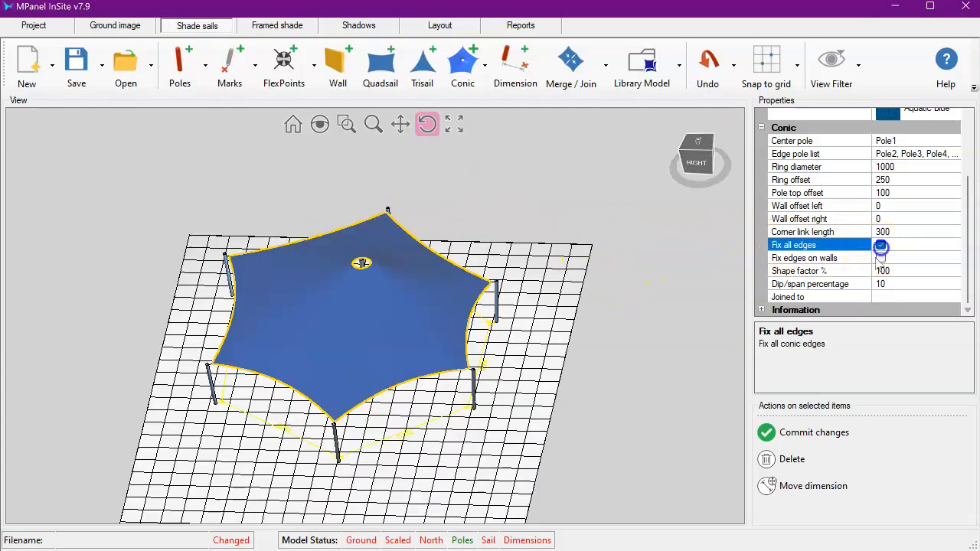
left_click(806, 431)
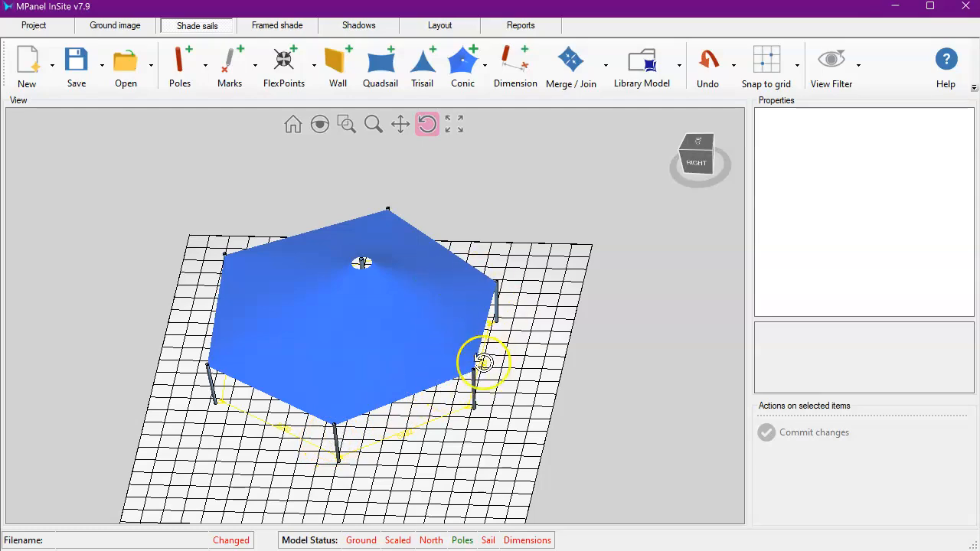
- Select the conic again, turn Fix all edges off and commit the change
left_click(451, 308)
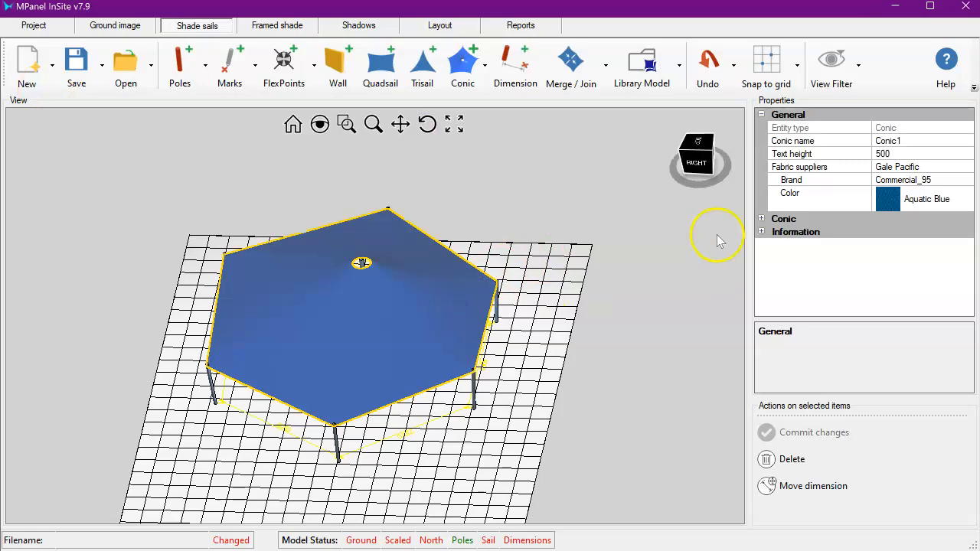
left_click(761, 219)
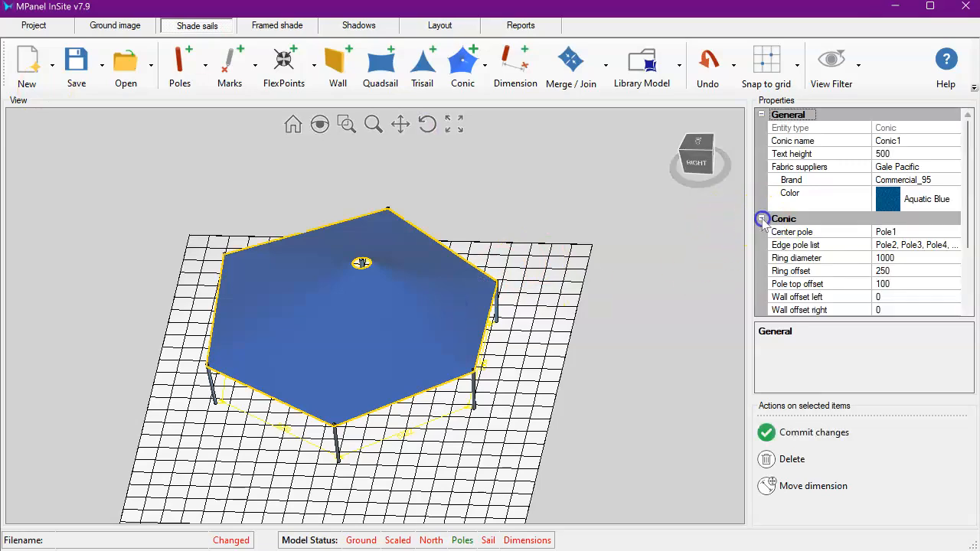
scroll(876, 249, "down", 3)
left_click(880, 245)
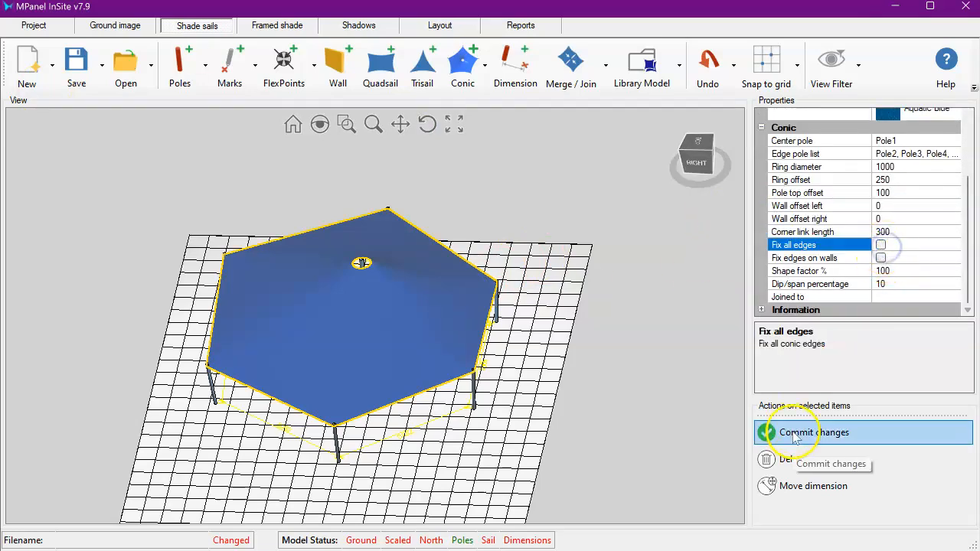
left_click(789, 433)
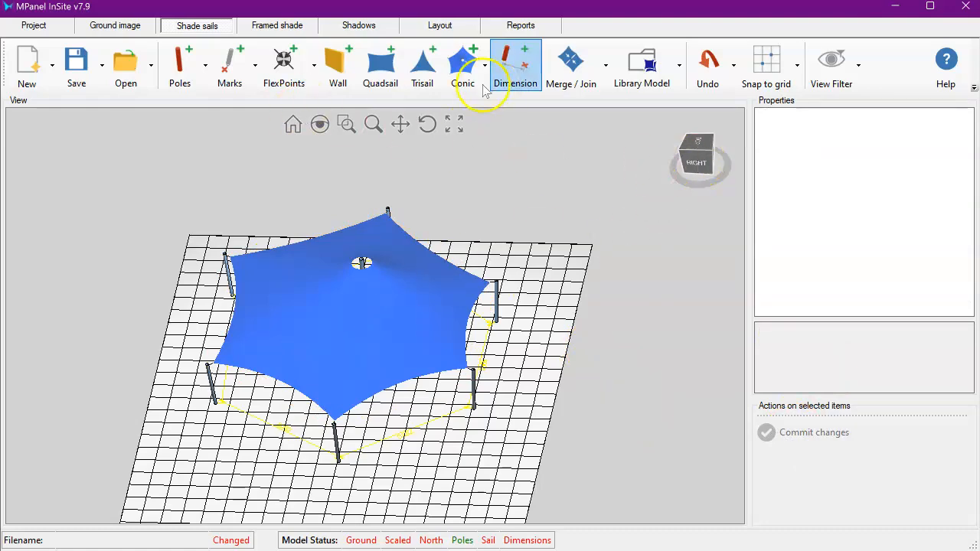
- Select the conic in the right view, set its shape factor to 50% and commit
left_click(696, 164)
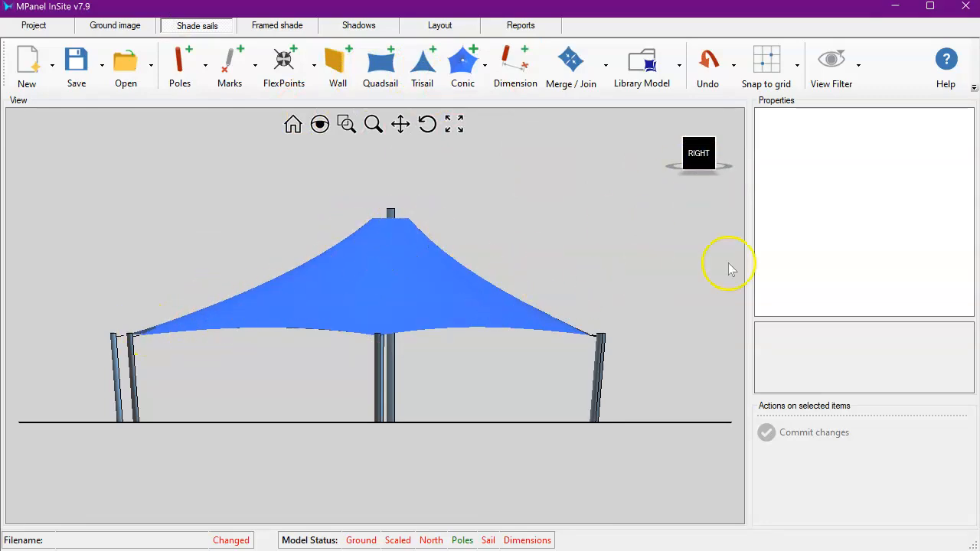
left_click(448, 273)
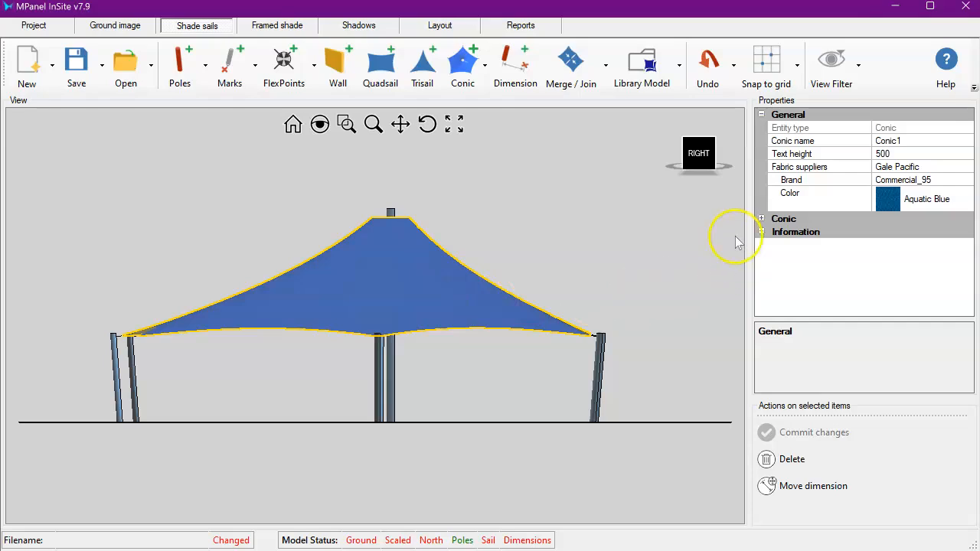
left_click(761, 219)
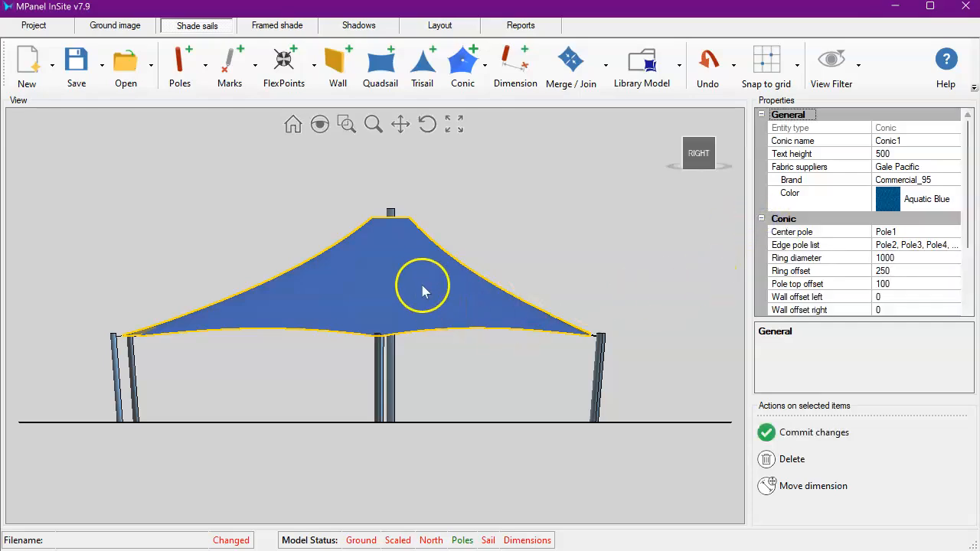
scroll(426, 297, "down", 4)
scroll(431, 307, "up", 4)
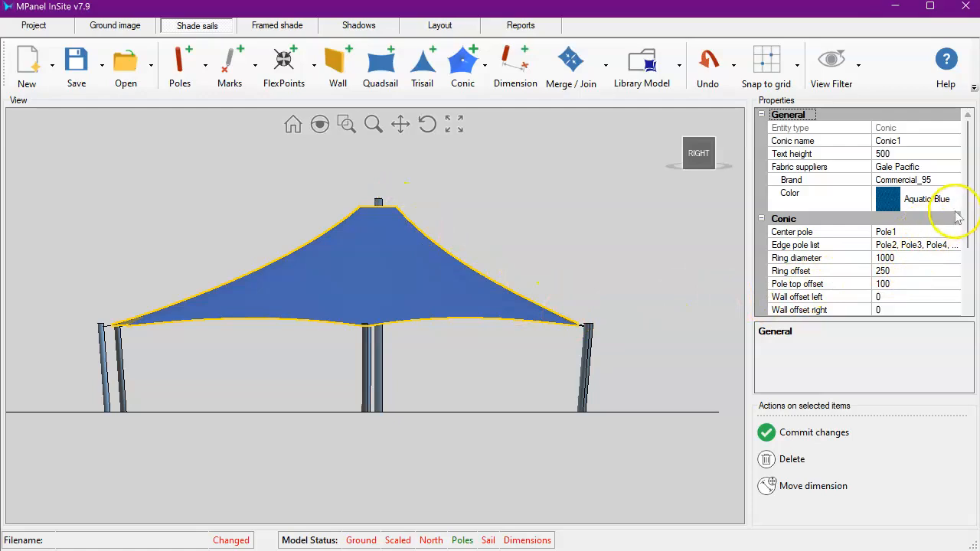
left_click_drag(968, 219, 975, 285)
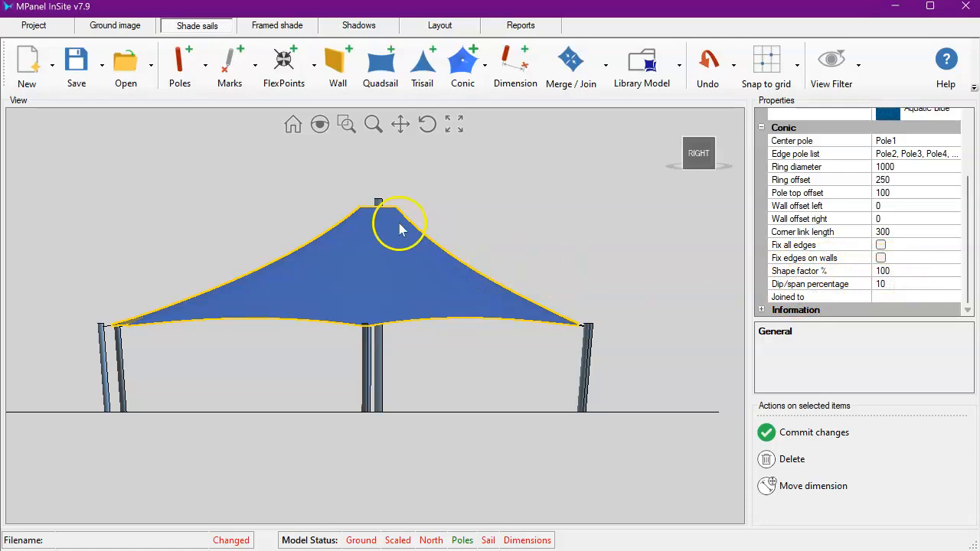
left_click(899, 270)
left_click_drag(900, 270, 870, 267)
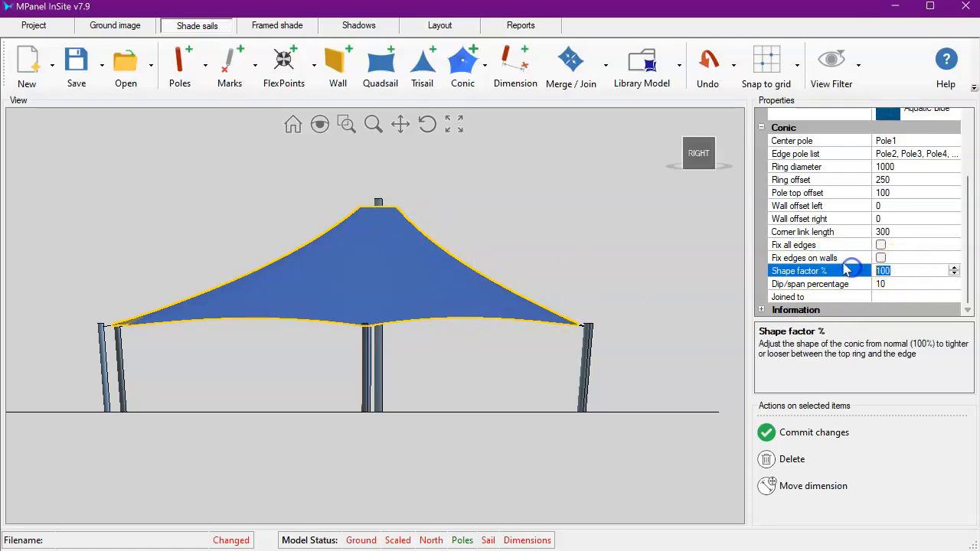
type("50")
left_click(809, 431)
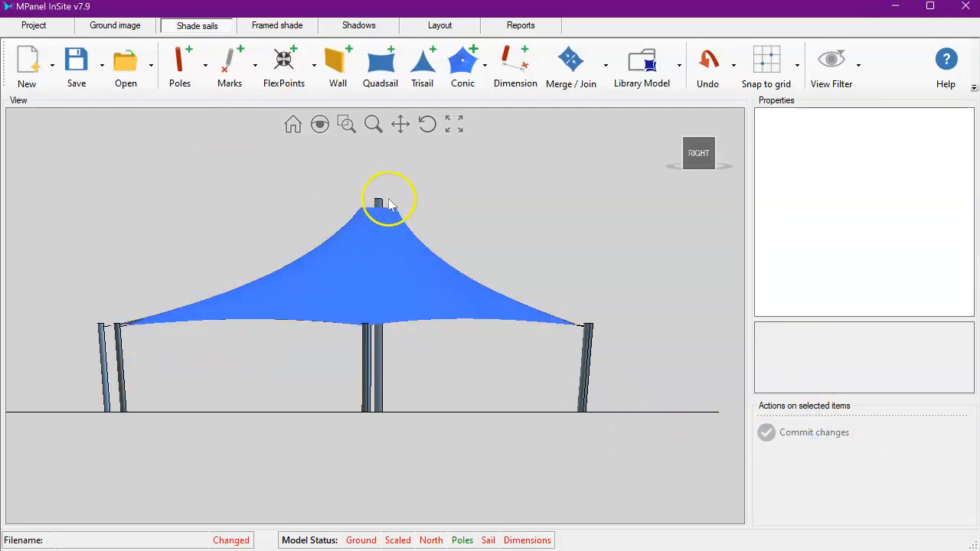
- Select the conic, set its shape factor to 150% and commit the change
left_click(414, 280)
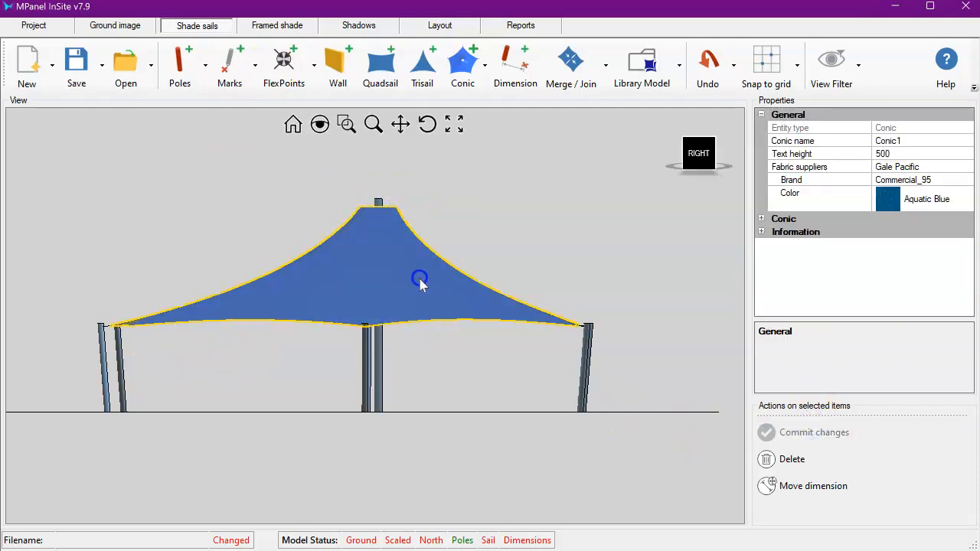
left_click(760, 219)
scroll(899, 277, "down", 3)
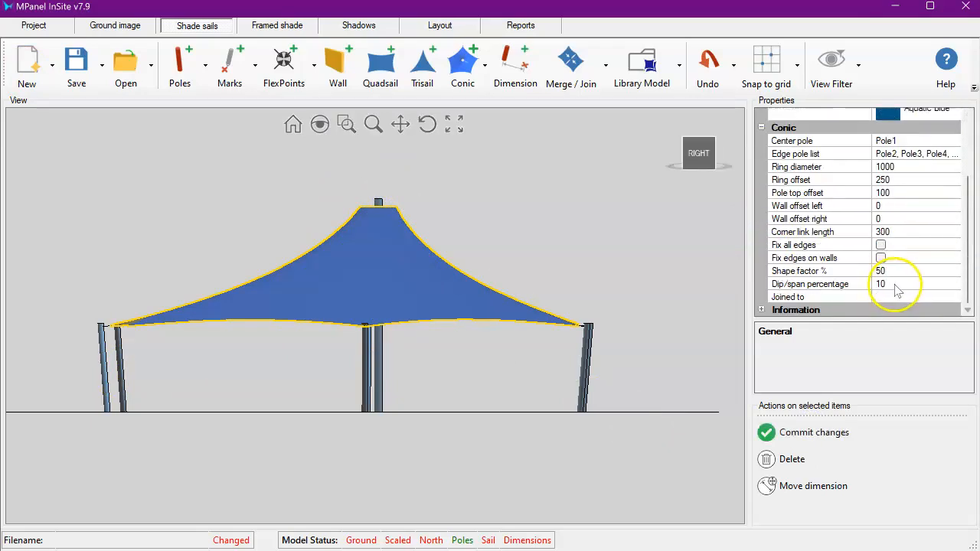
left_click(900, 272)
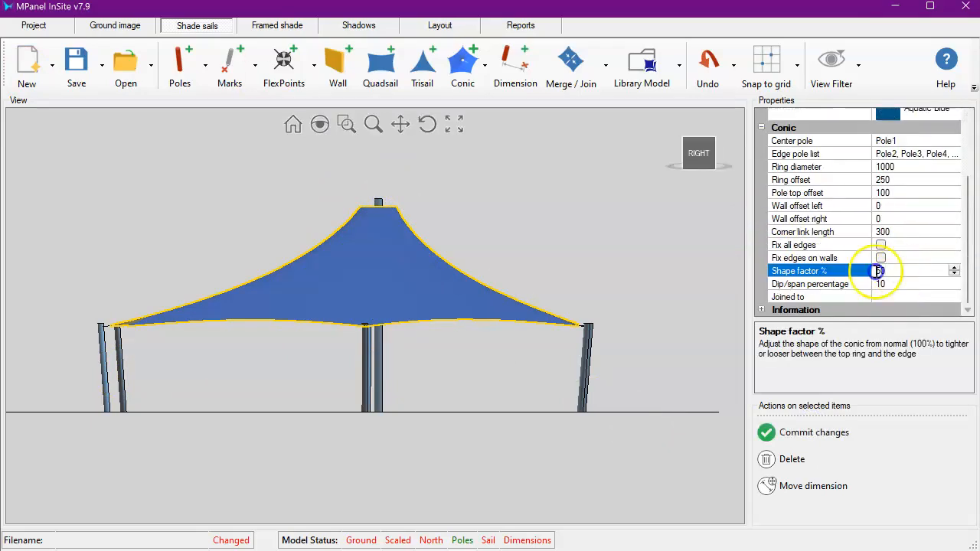
type("1")
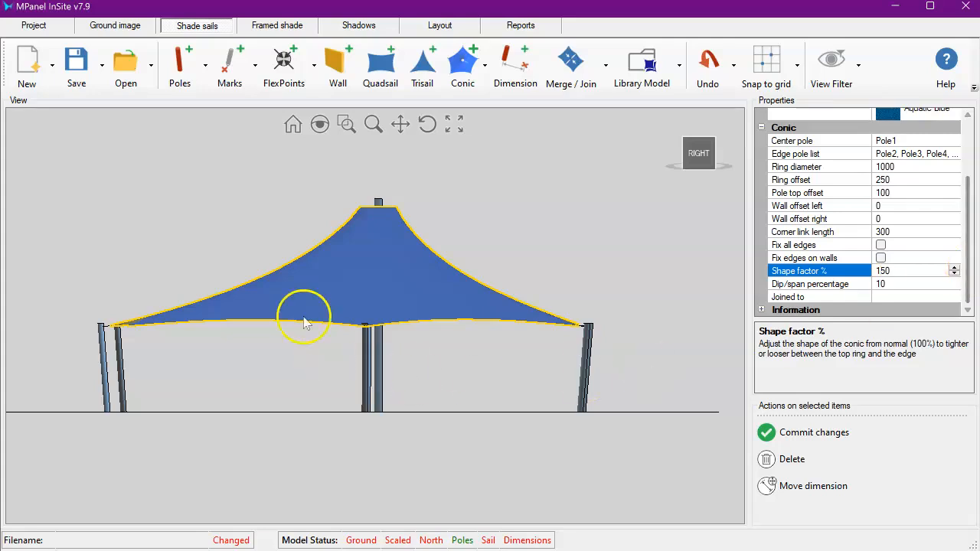
left_click(817, 429)
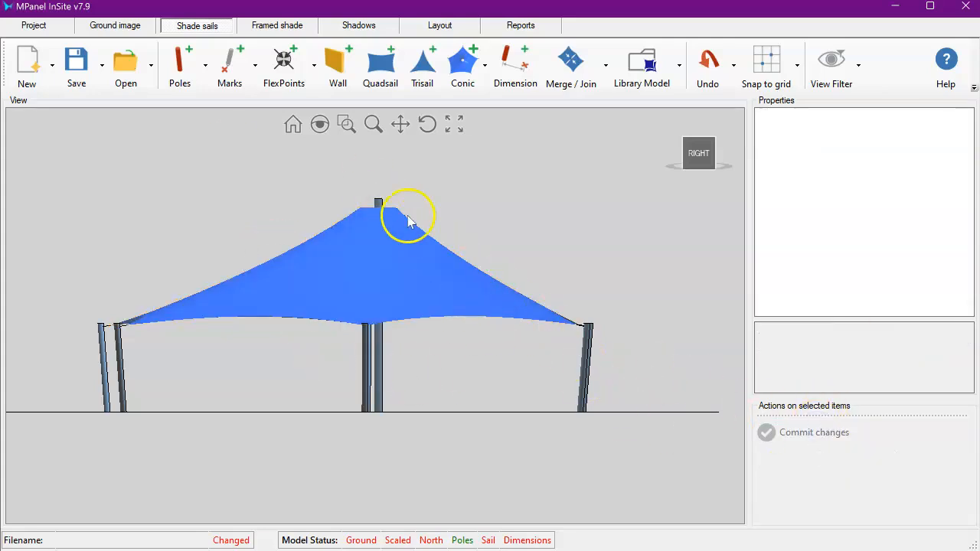
- Reset the conic's shape factor to 100%, commit, and view the sail from the top
left_click(427, 263)
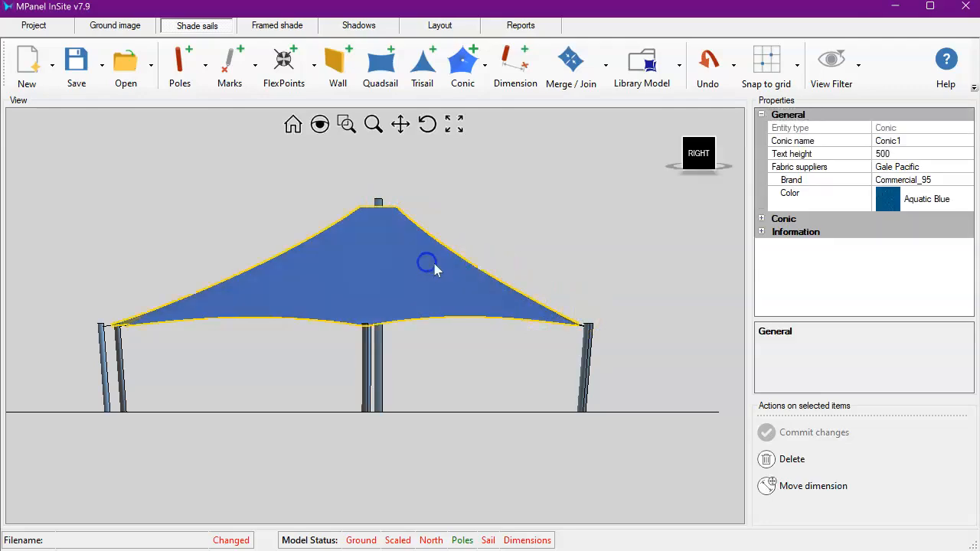
left_click(762, 221)
scroll(848, 267, "down", 3)
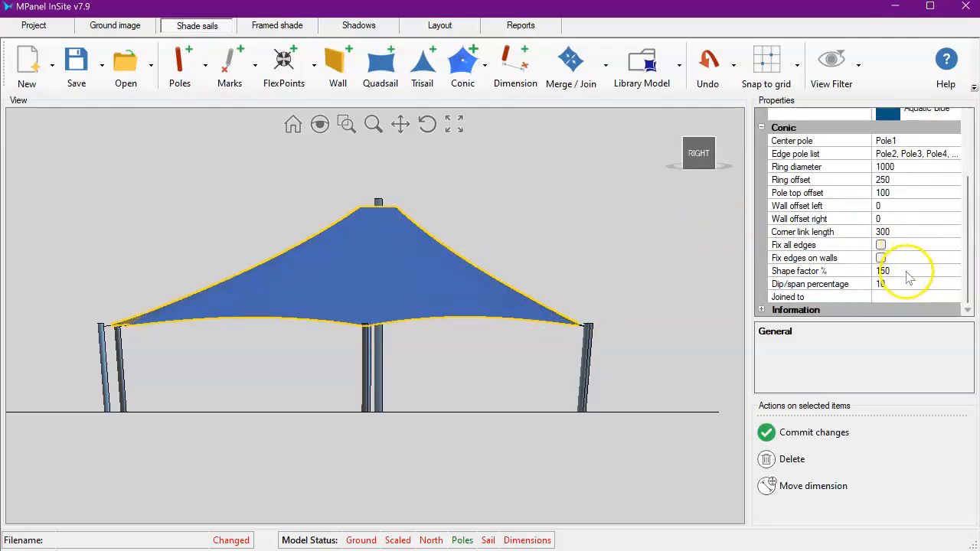
left_click(878, 271)
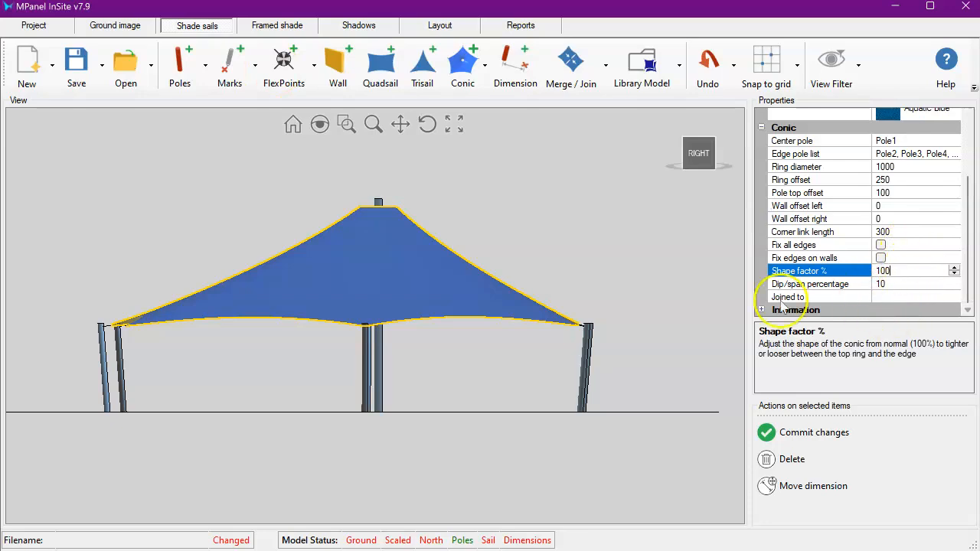
left_click(801, 433)
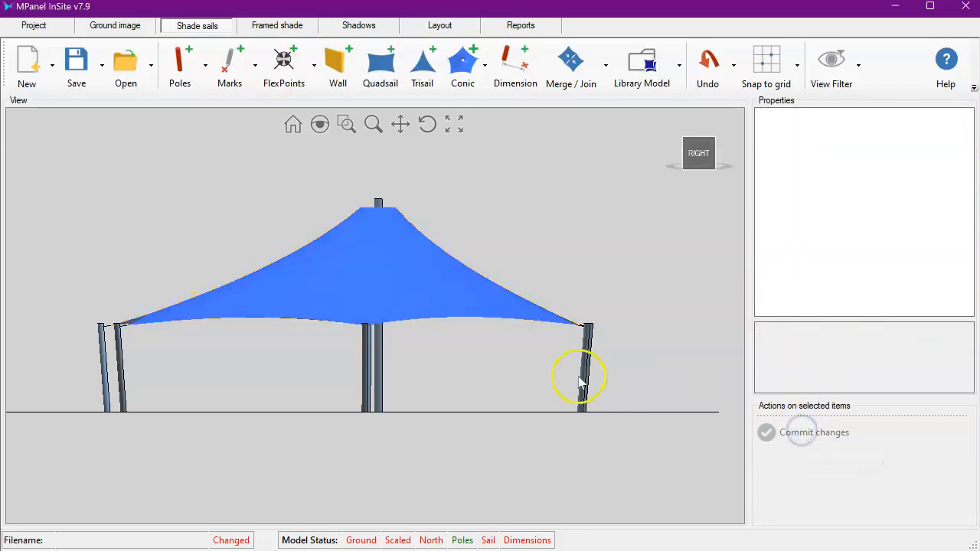
left_click(699, 144)
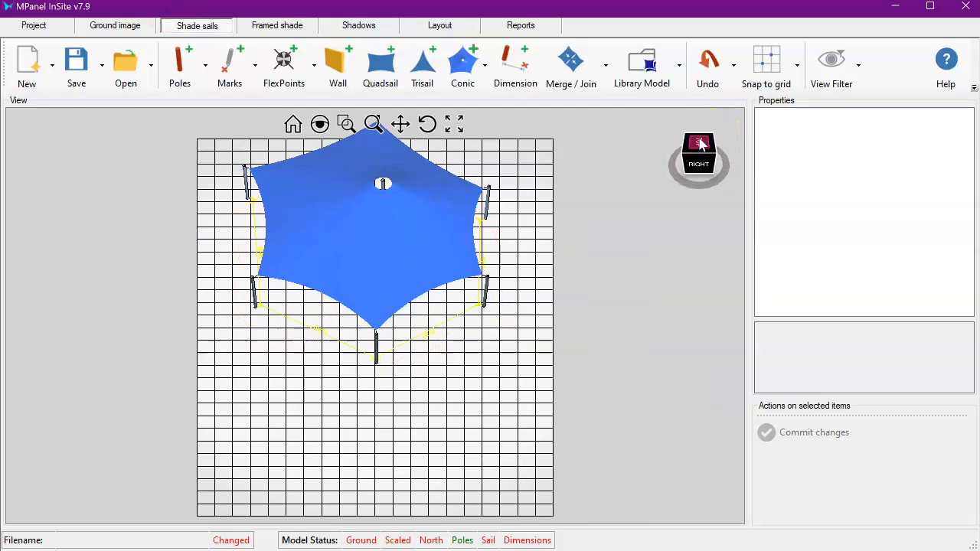
left_click(699, 144)
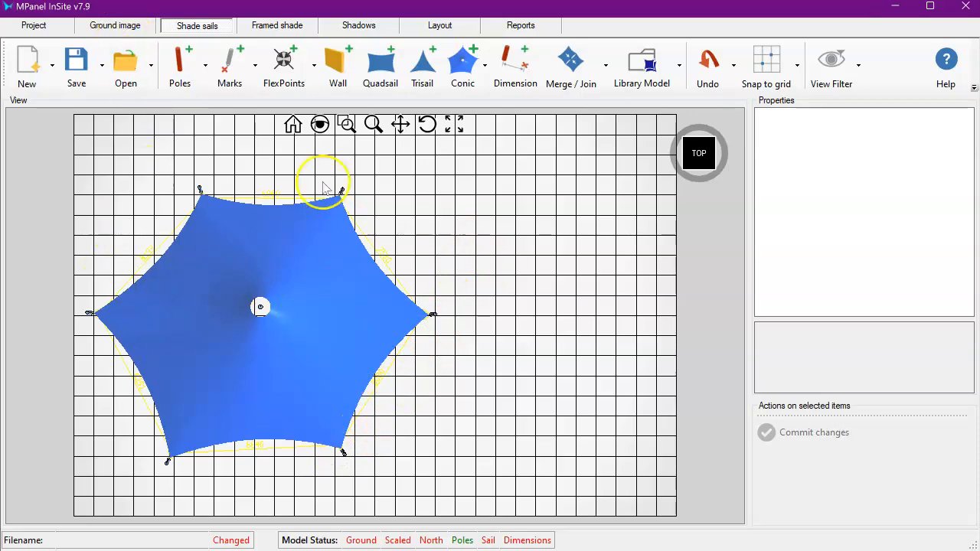
- Move the whole model upward on the site by about one grid square
left_click(116, 26)
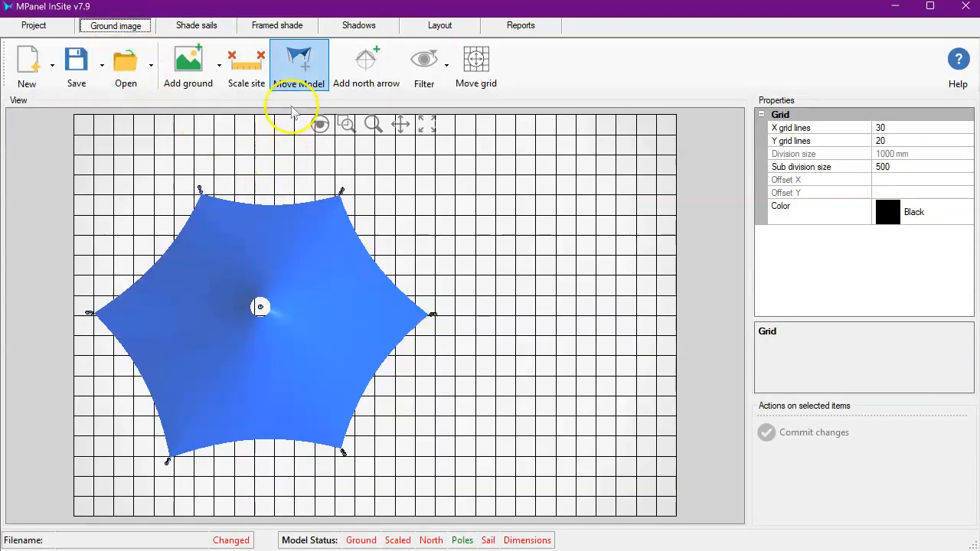
left_click(299, 55)
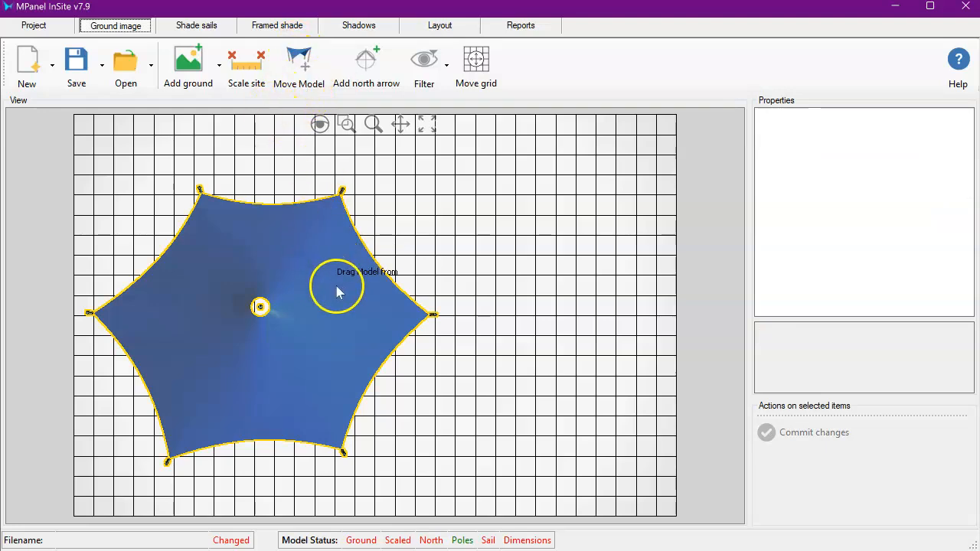
left_click_drag(336, 287, 336, 254)
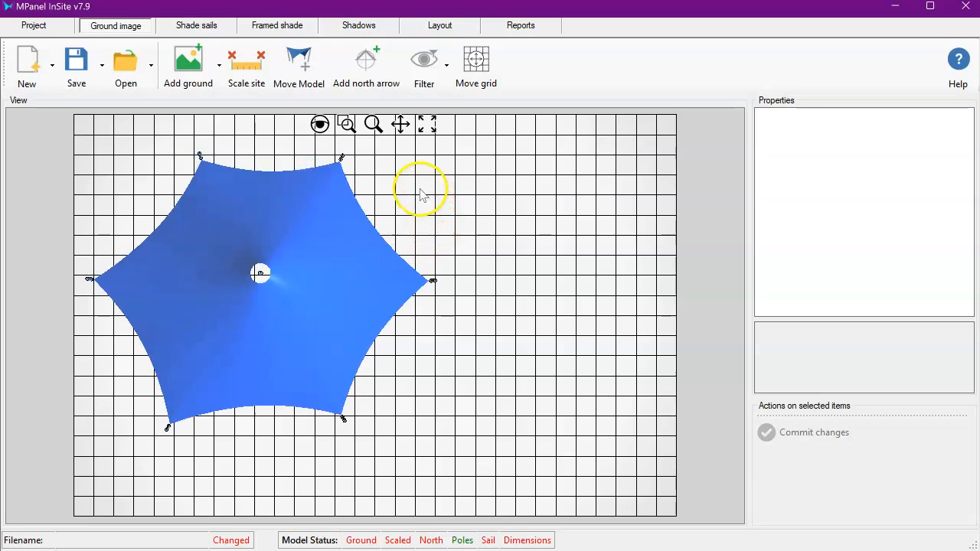
left_click(197, 26)
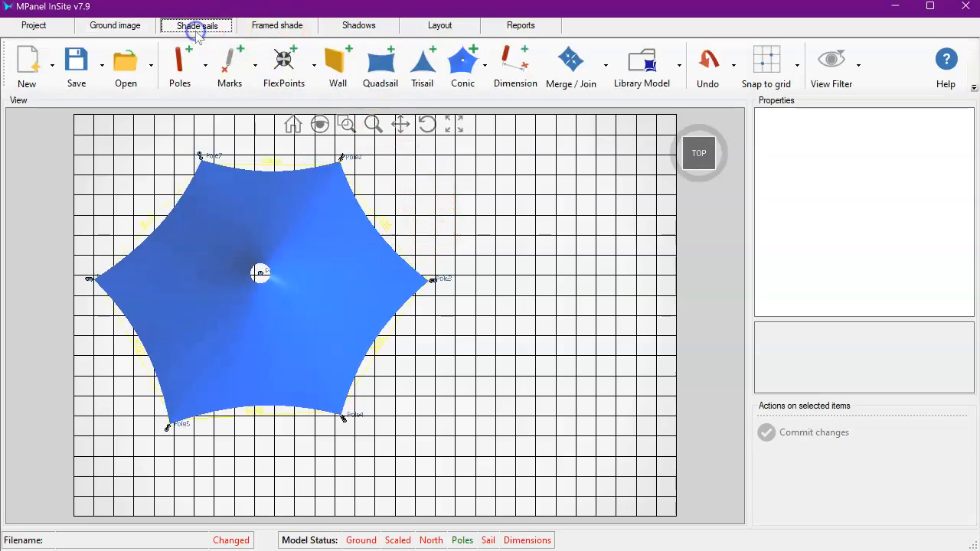
- Draw a diagonal wall in the open area to the right of the sail
left_click(501, 200)
left_click(339, 71)
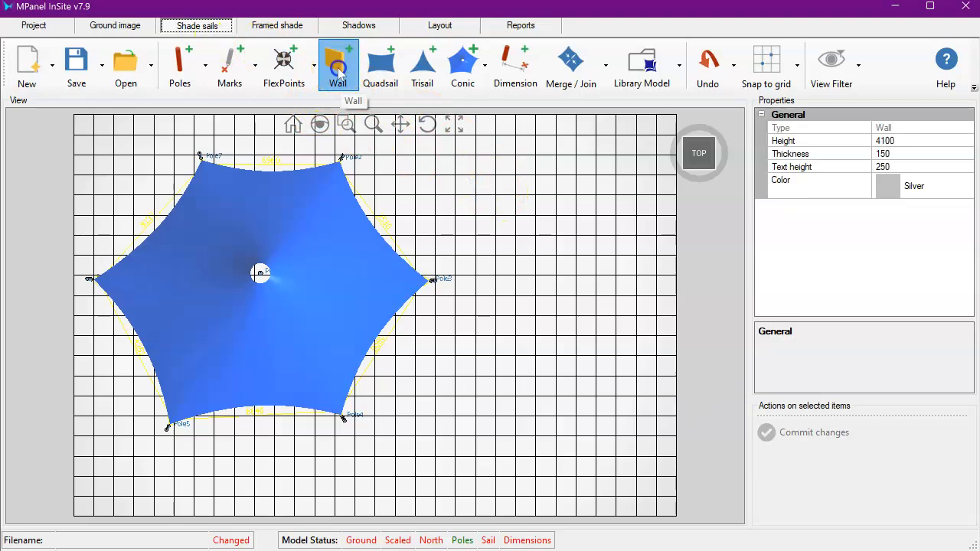
left_click(604, 335)
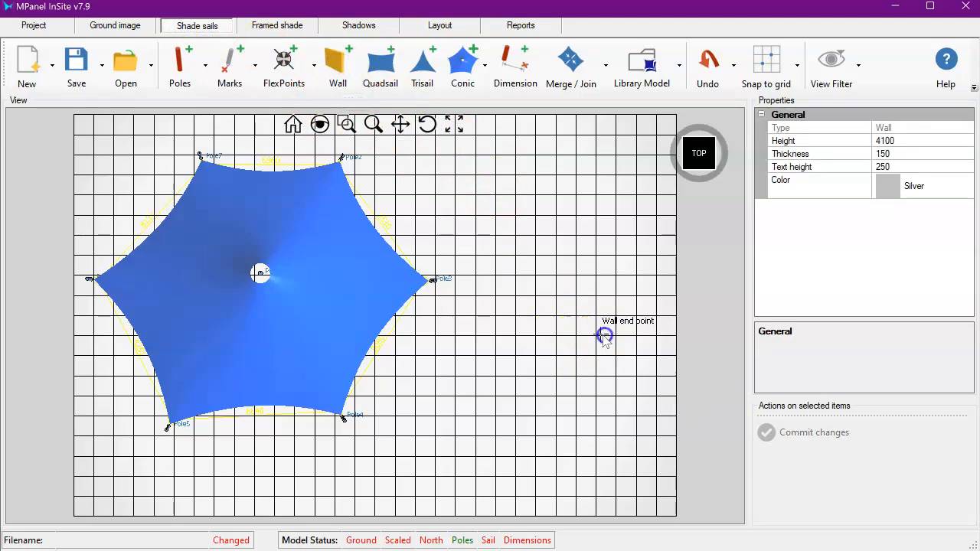
left_click(504, 505)
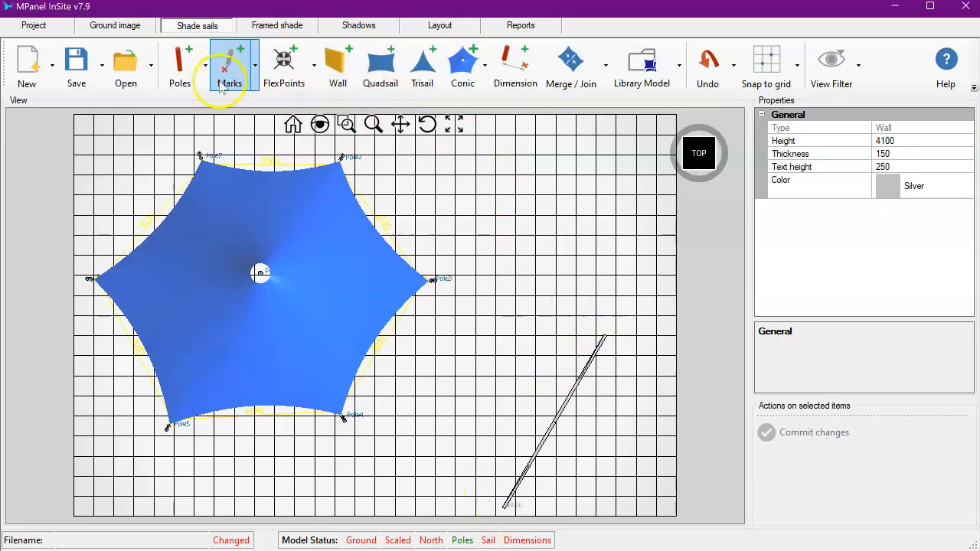
- Place a new pole between the sail and the new wall
left_click(176, 67)
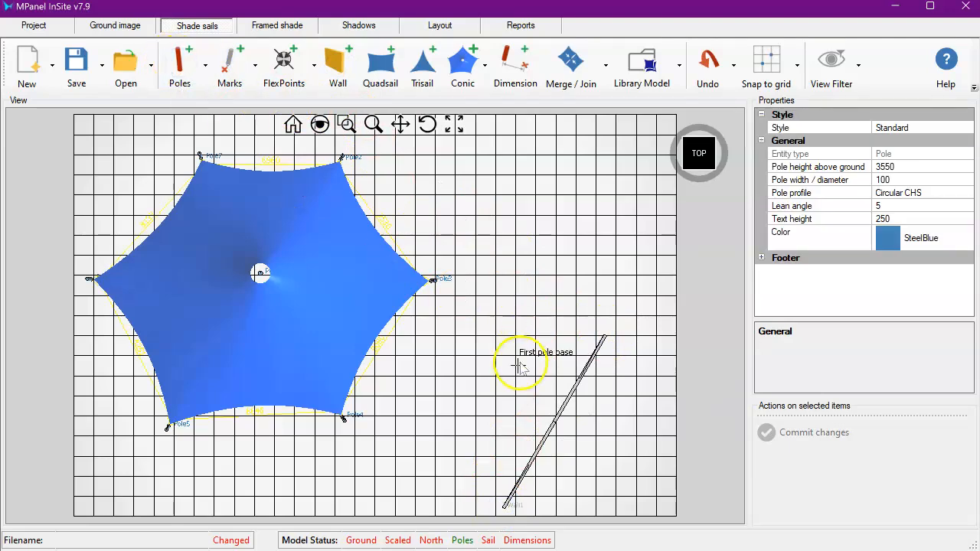
left_click(476, 378)
right_click(549, 338)
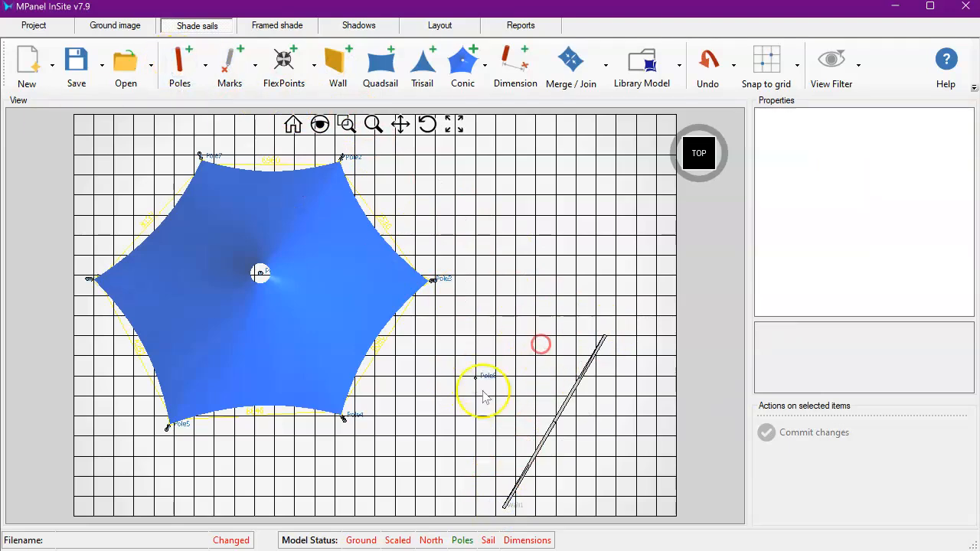
- Create a second conic around the new pole, using both wall ends and the two nearby sail poles as edge poles
left_click(427, 124)
left_click_drag(454, 383, 582, 200)
right_click(586, 245)
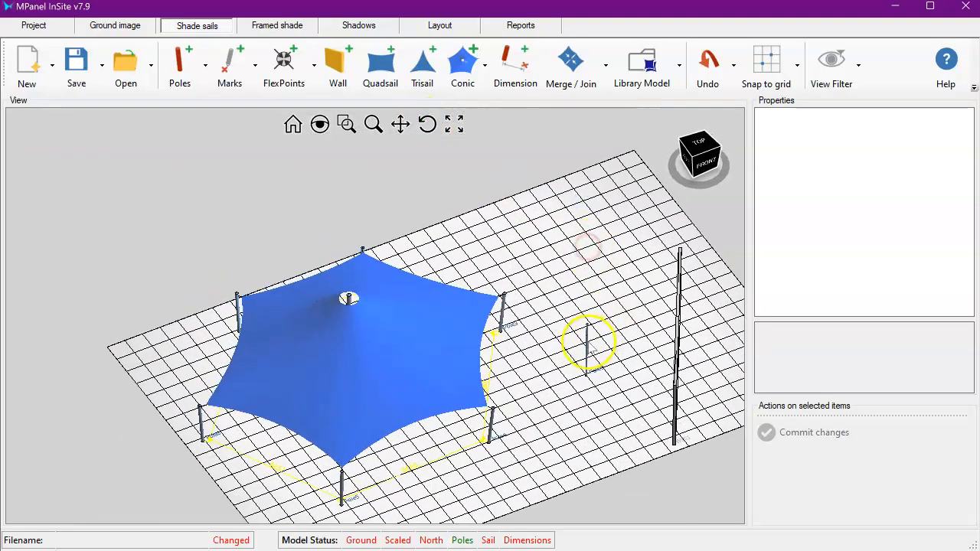
left_click(484, 66)
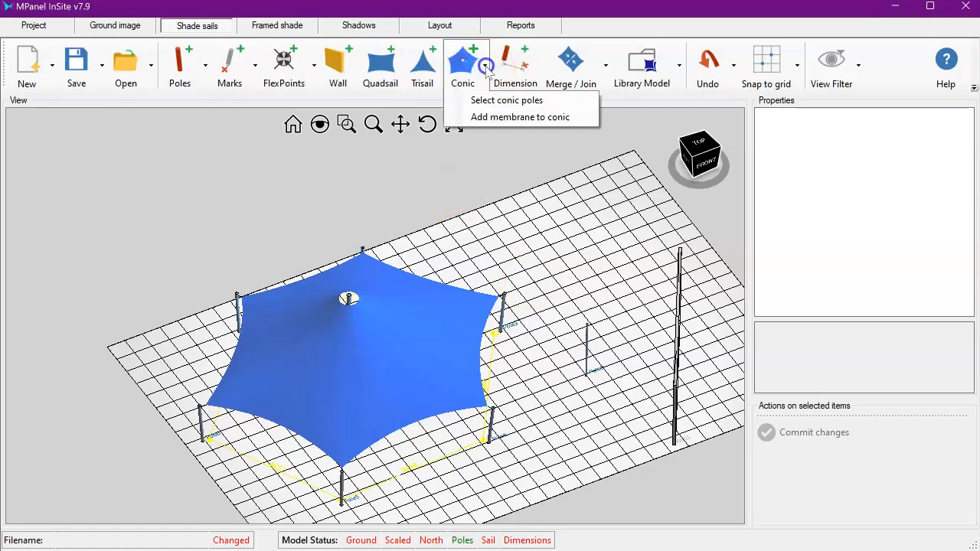
left_click(495, 100)
left_click(486, 68)
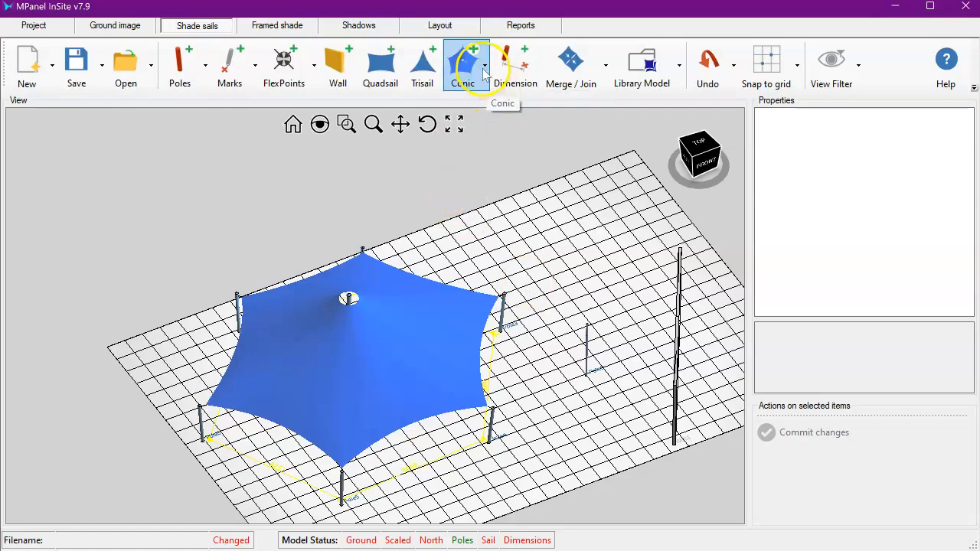
left_click(484, 71)
left_click(490, 102)
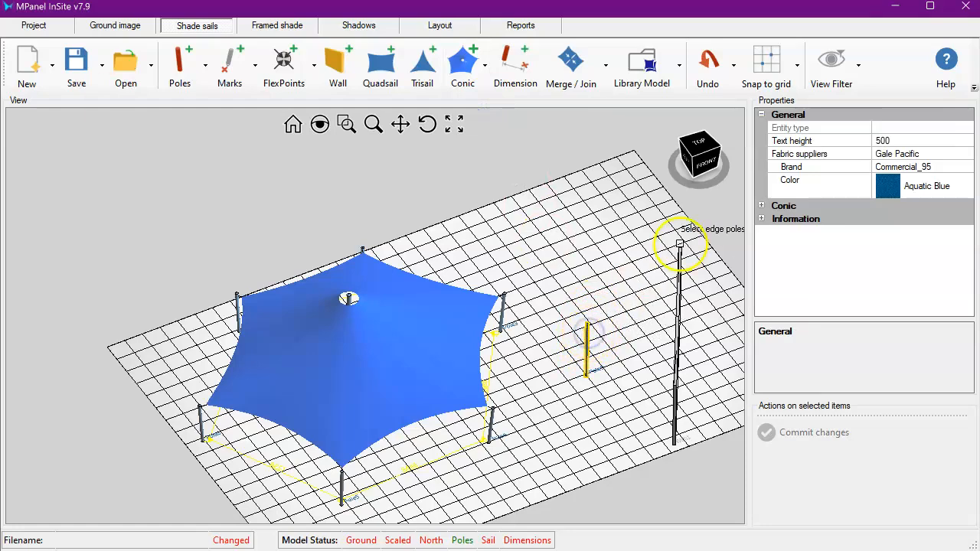
left_click(683, 249)
left_click(676, 393)
left_click(496, 420)
left_click(502, 303)
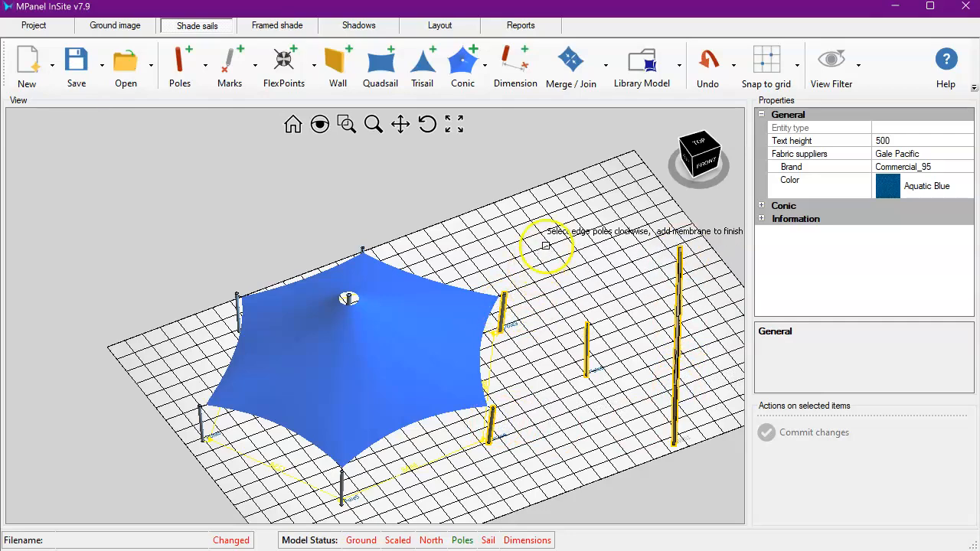
left_click(484, 65)
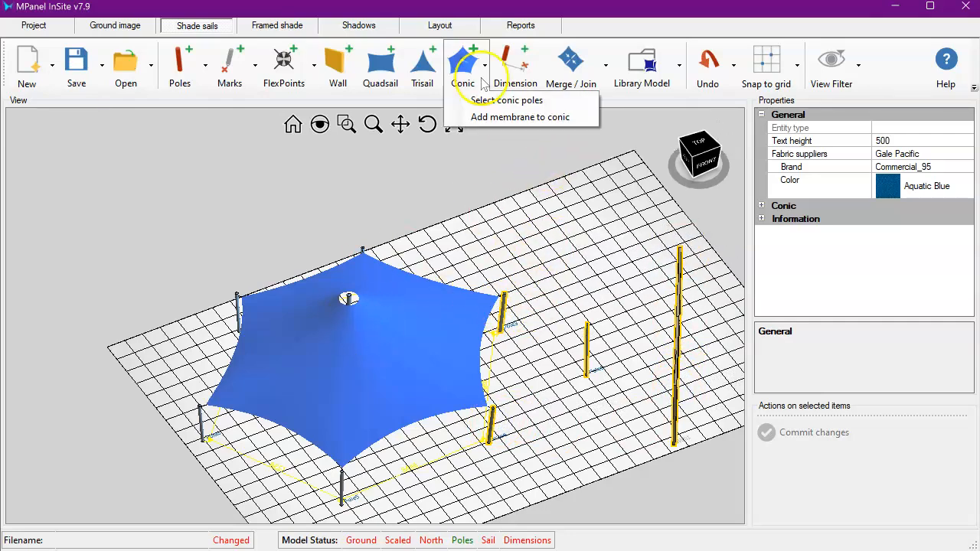
left_click(490, 117)
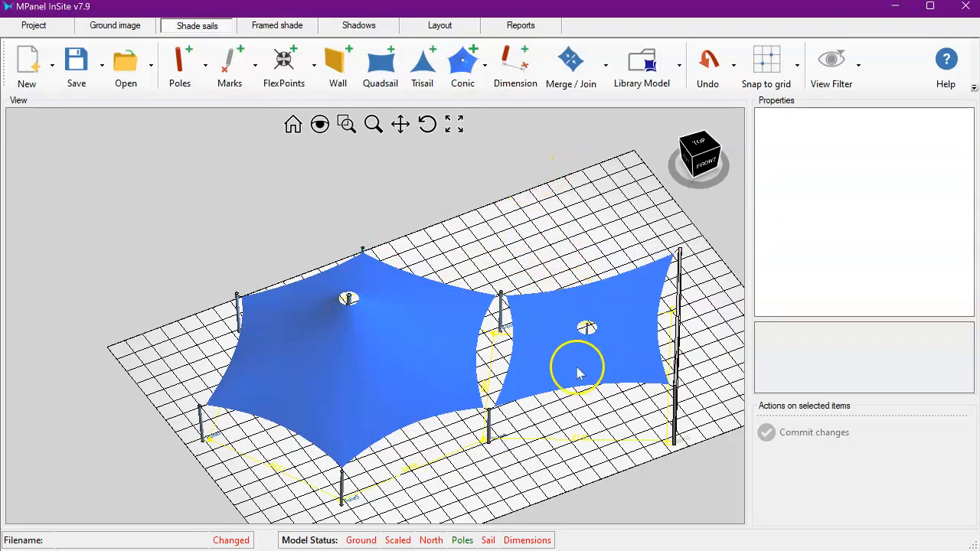
- Select the second conic's centre pole and commit a change to its height above ground
scroll(577, 367, "up", 5)
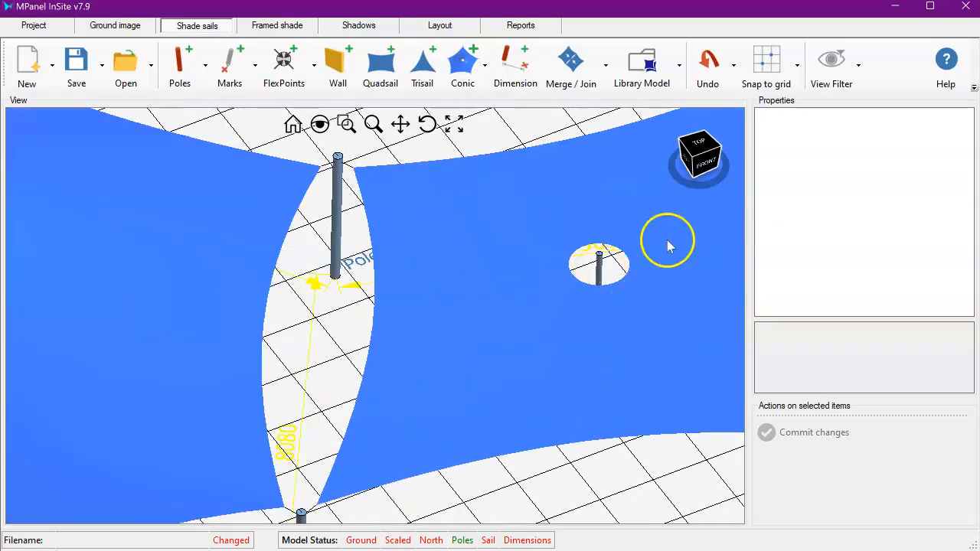
left_click(601, 268)
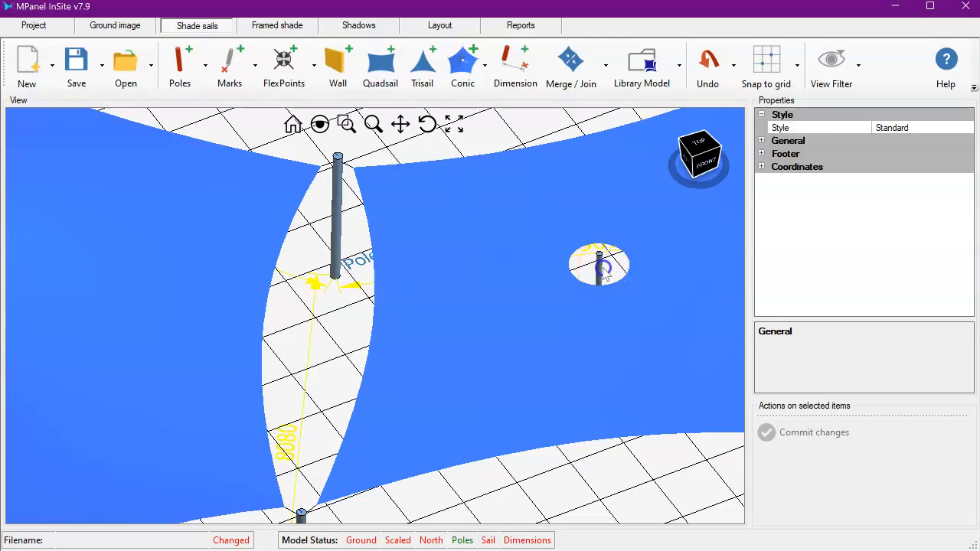
scroll(435, 306, "down", 5)
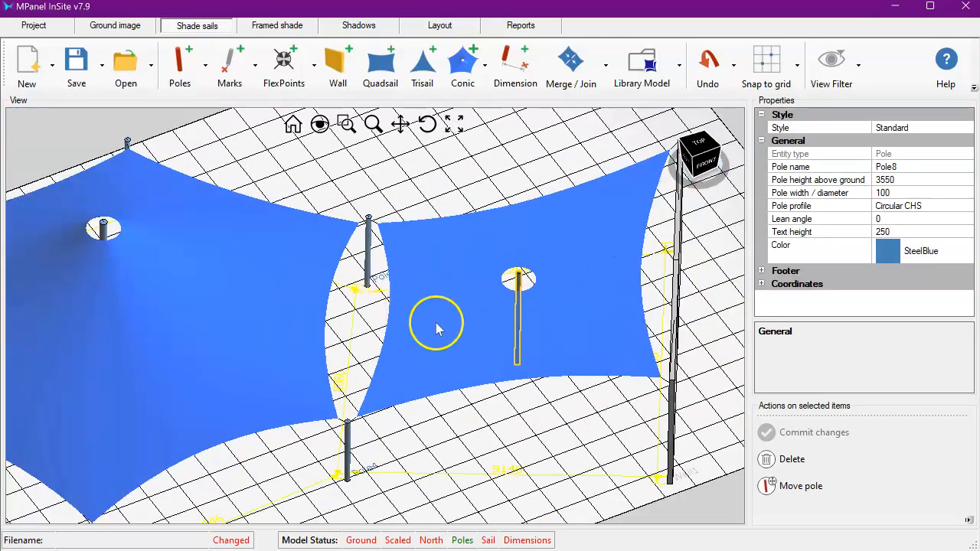
left_click(884, 179)
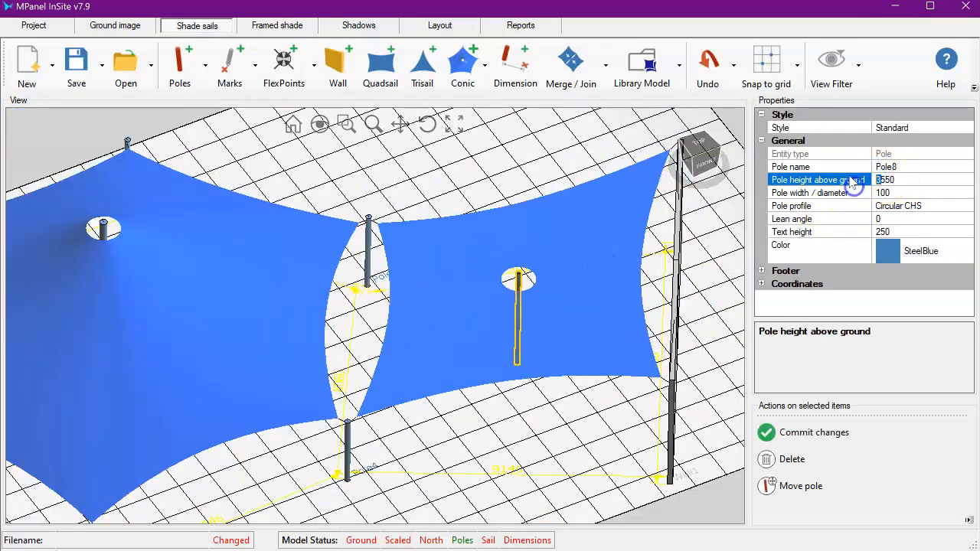
left_click(811, 432)
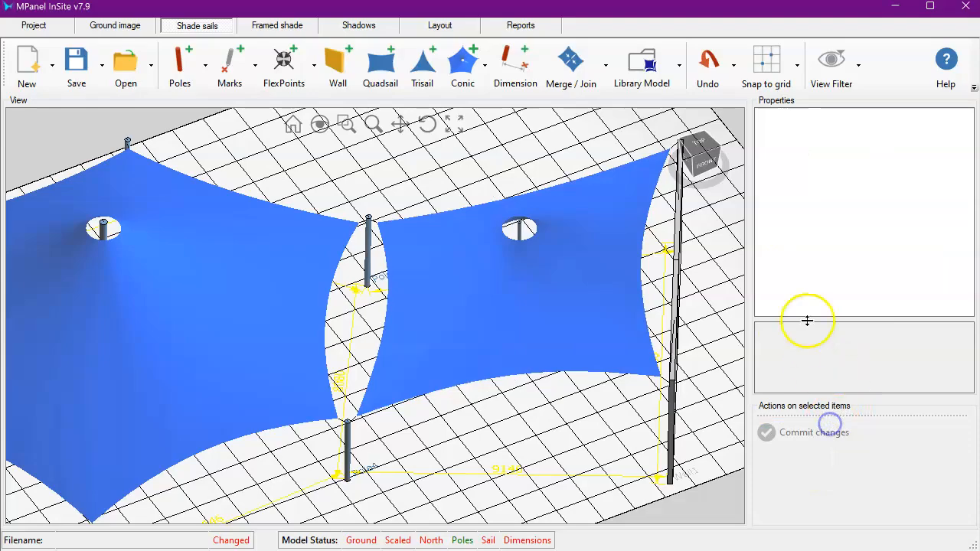
- Set the second conic's wall offset left and wall offset right to 300 and commit
left_click(697, 156)
scroll(312, 366, "up", 3)
left_click(427, 124)
left_click_drag(332, 321, 259, 375)
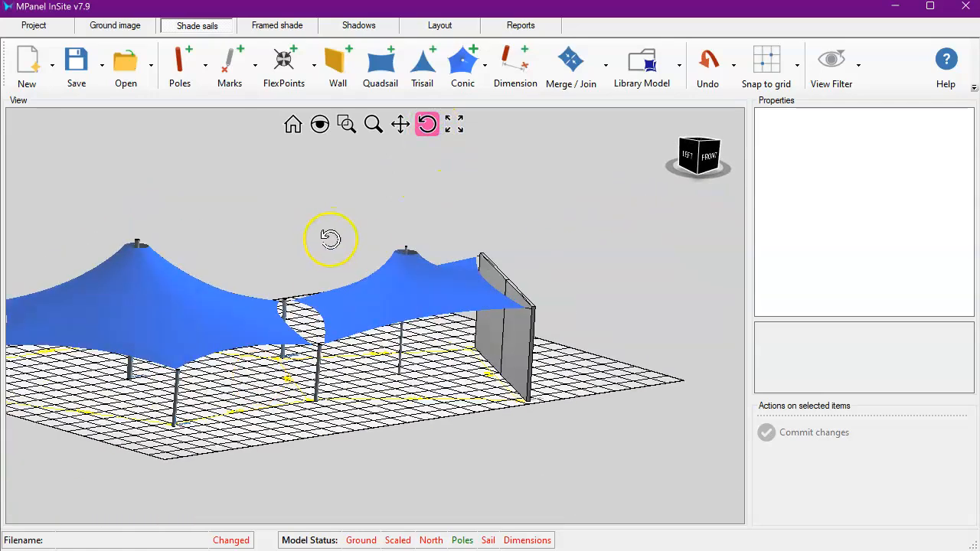
right_click(328, 236)
left_click(383, 289)
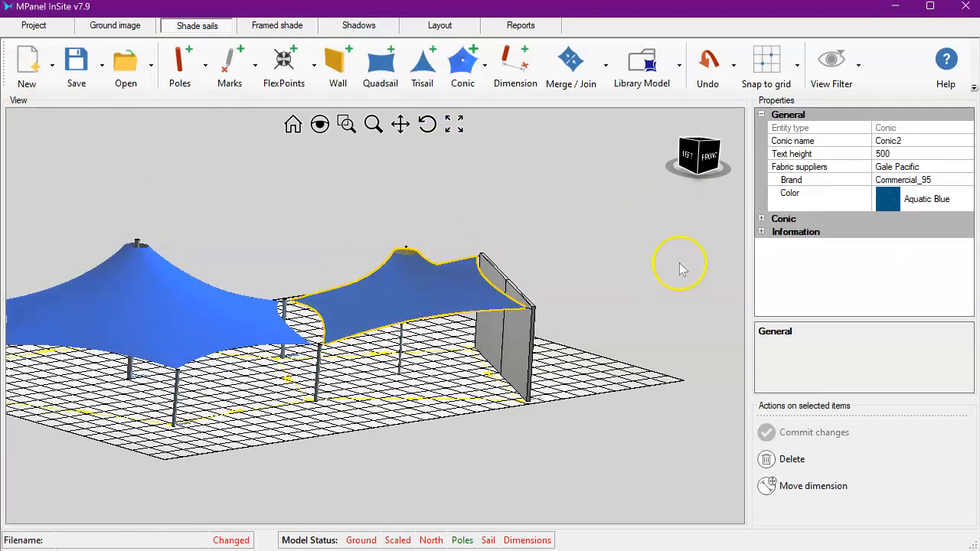
left_click(760, 219)
scroll(839, 284, "down", 3)
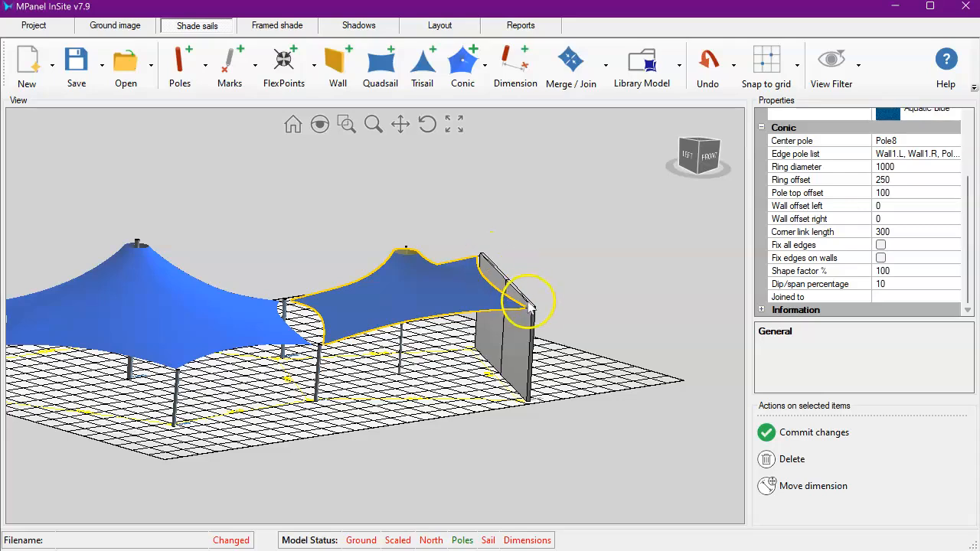
left_click(876, 207)
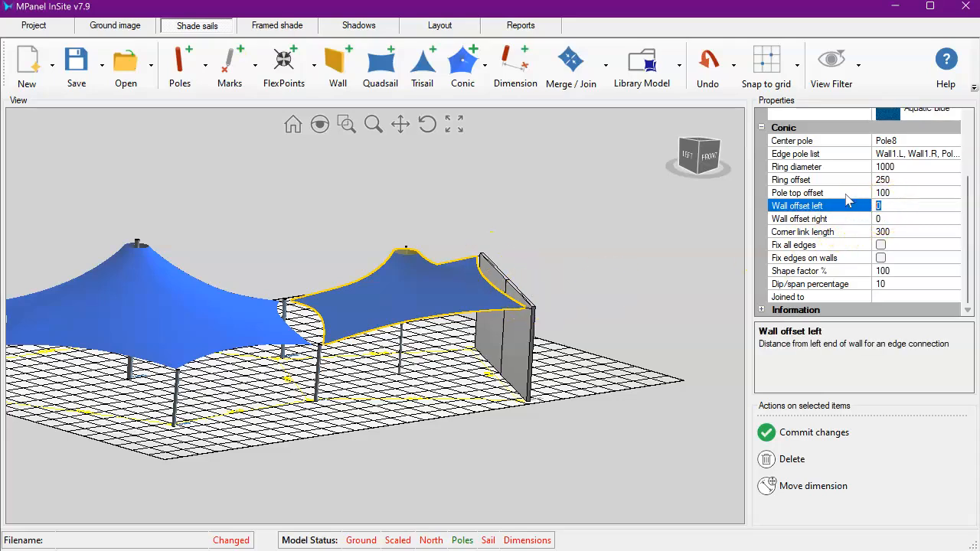
left_click(892, 218)
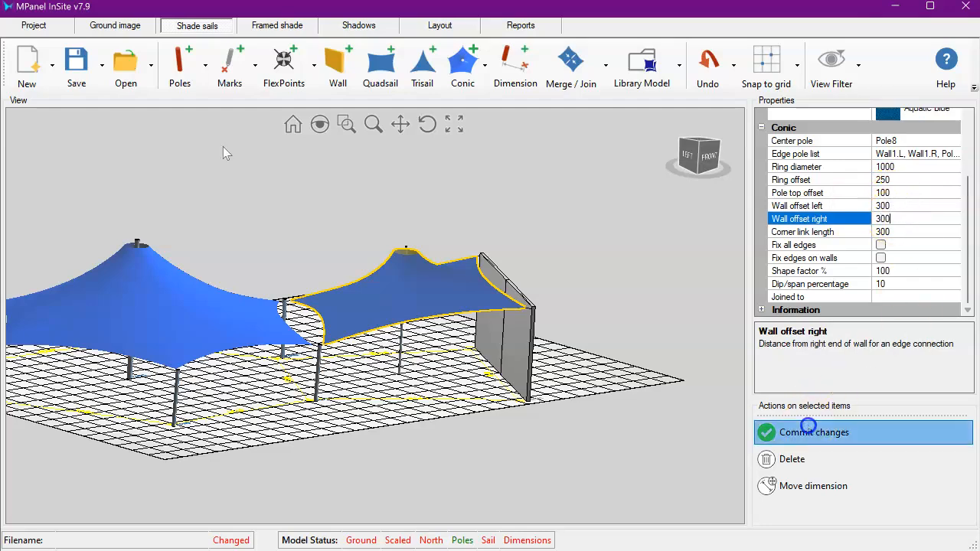
left_click(769, 433)
- Set the wall's height to 3500 and commit the change
scroll(518, 310, "up", 5)
scroll(555, 309, "up", 3)
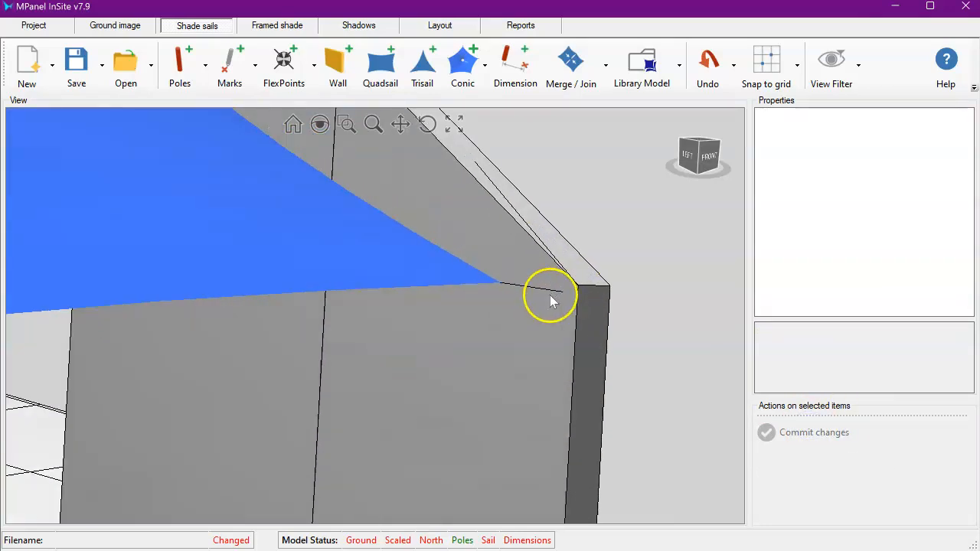
scroll(551, 309, "down", 3)
scroll(537, 304, "down", 5)
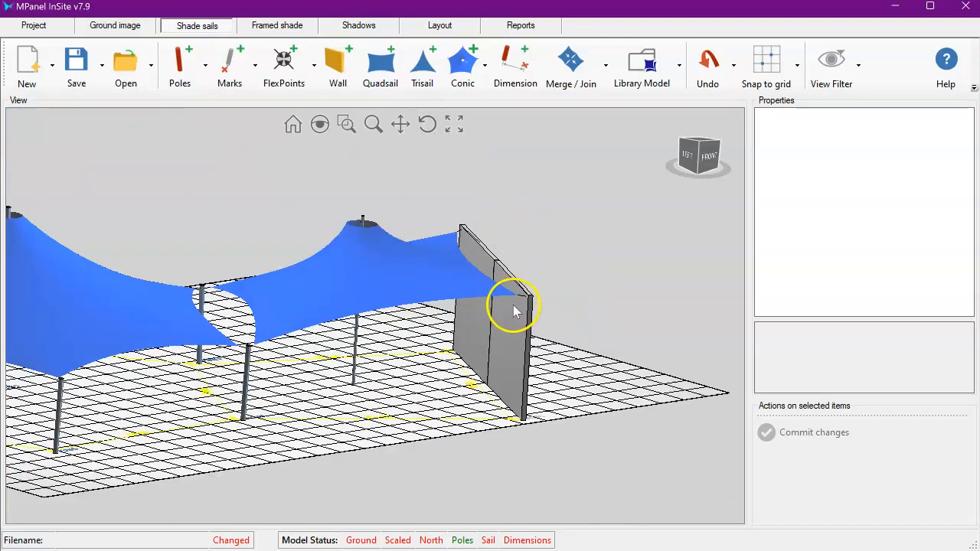
left_click(513, 326)
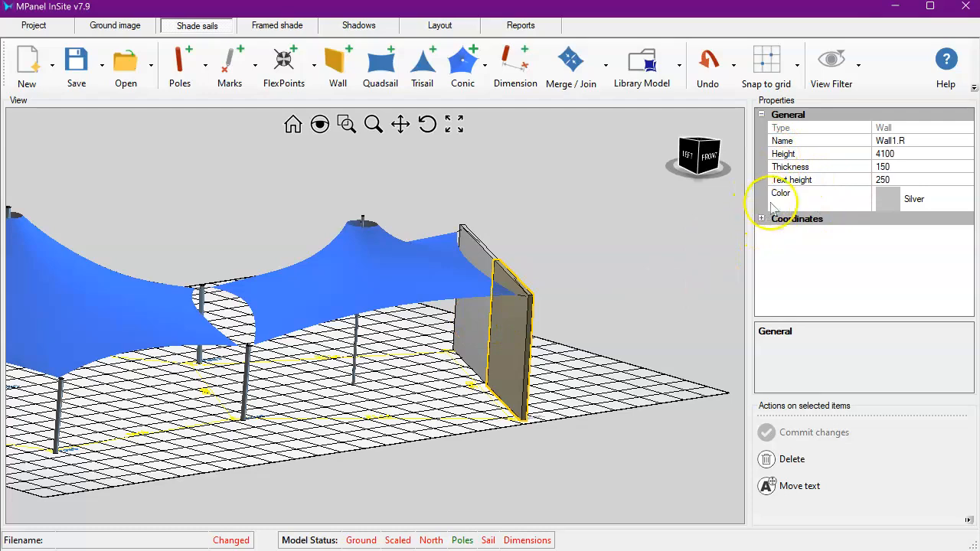
left_click(887, 154)
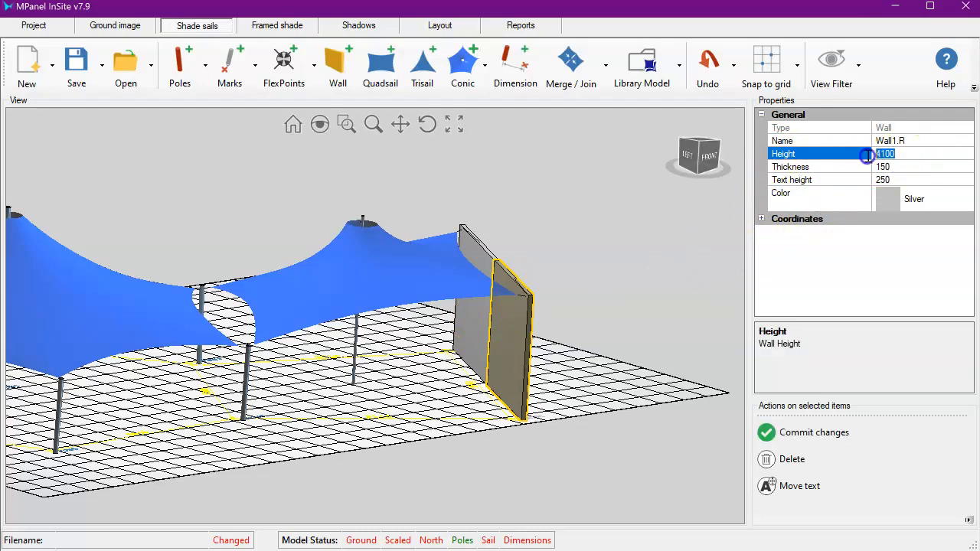
type("3500")
left_click(813, 432)
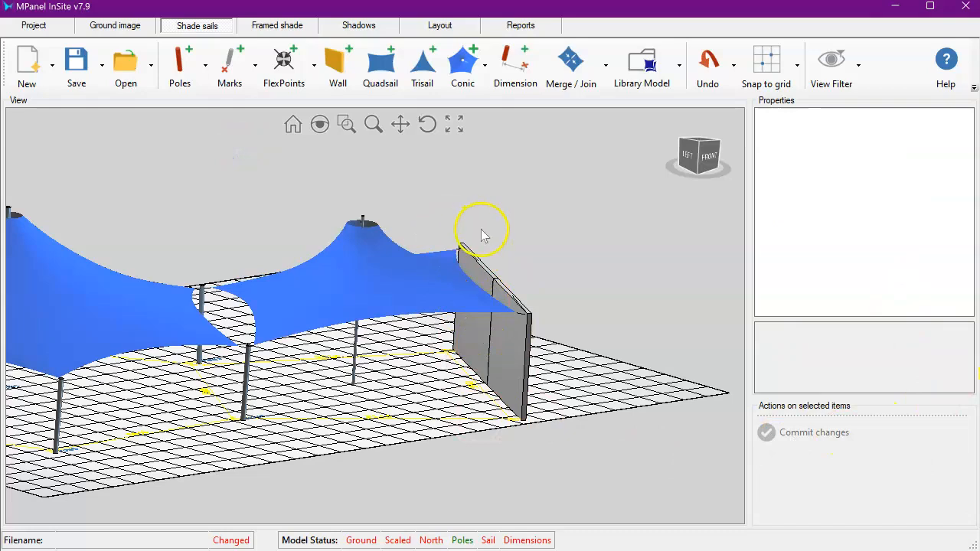
- Turn on fixed edges on walls for the second conic and commit the change
left_click(448, 274)
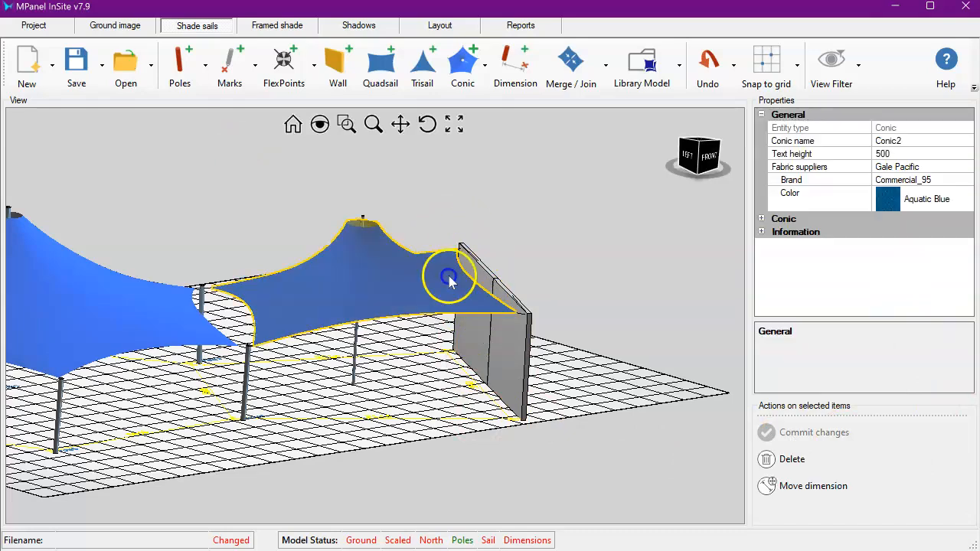
left_click(761, 219)
scroll(834, 275, "down", 3)
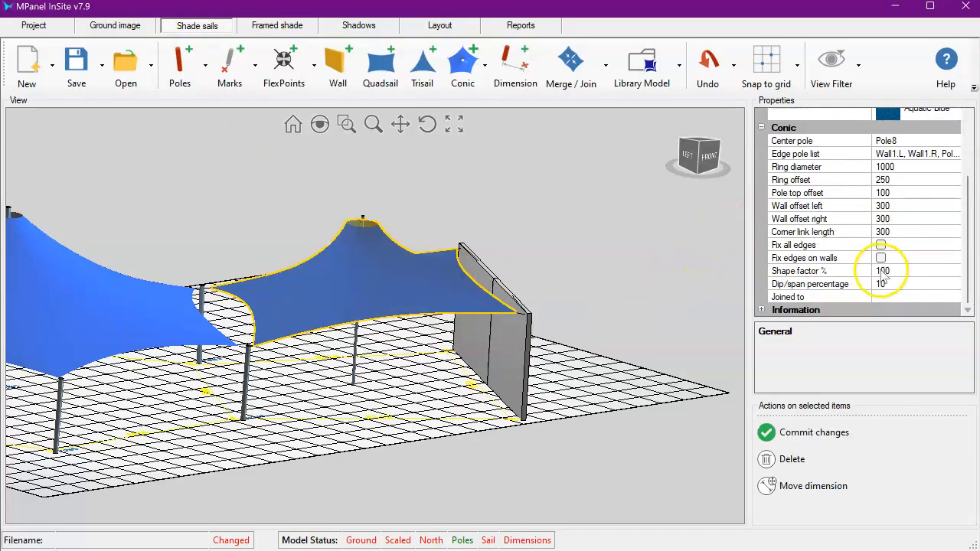
left_click(880, 258)
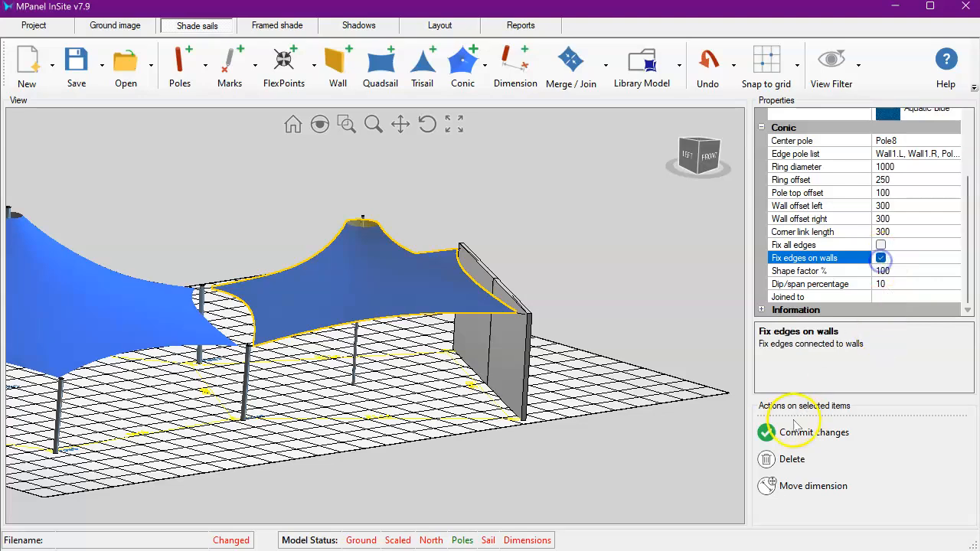
left_click(796, 433)
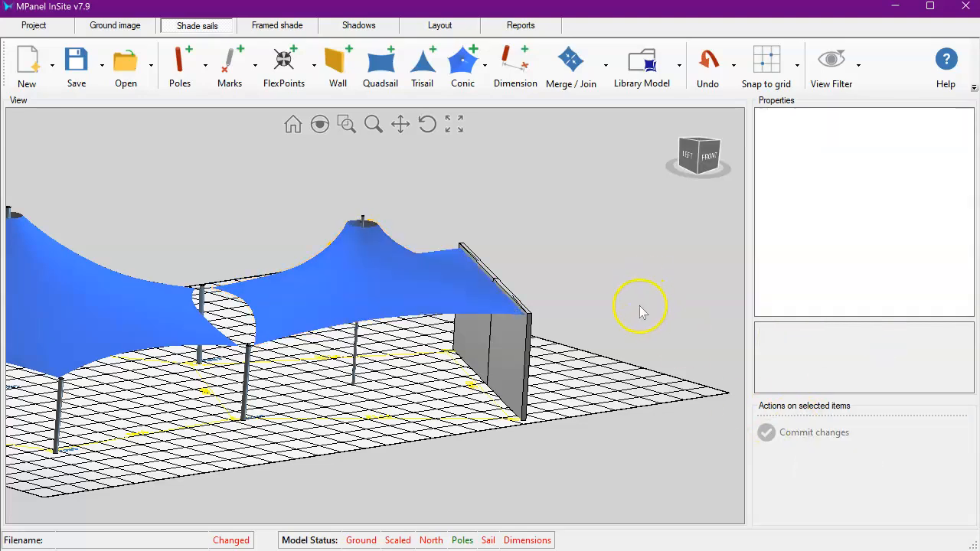
- Join the two conics into one with the Join conics command, picking the first and then the second conic
scroll(146, 337, "up", 2)
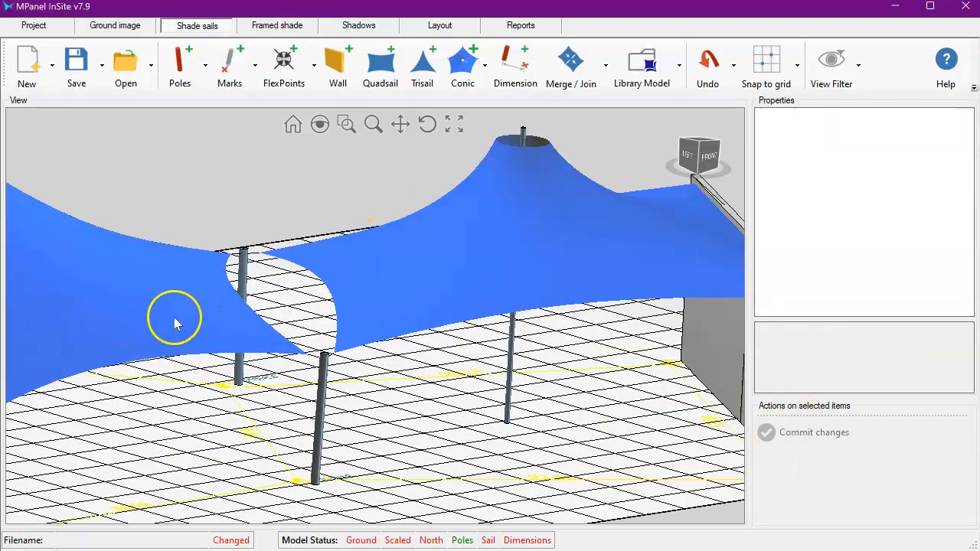
left_click(606, 69)
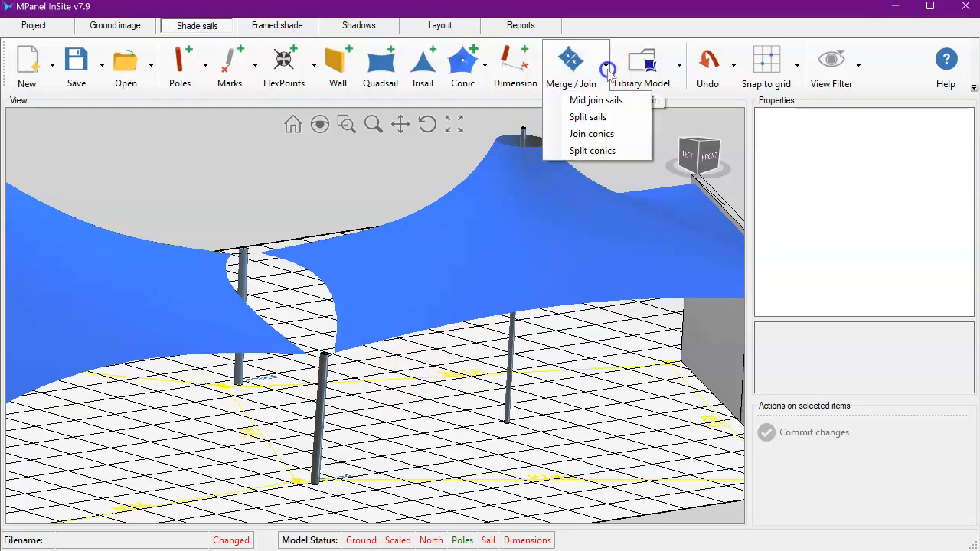
left_click(602, 135)
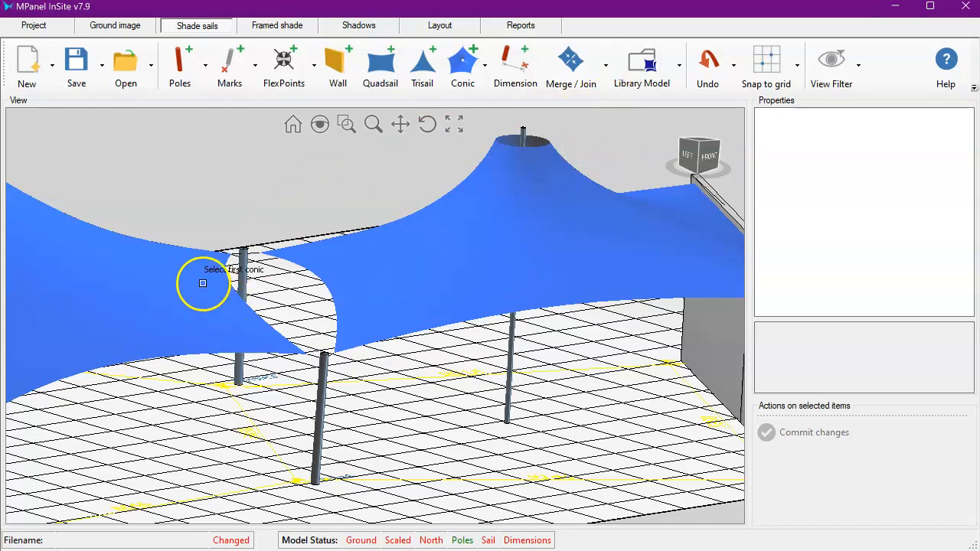
scroll(210, 271, "up", 3)
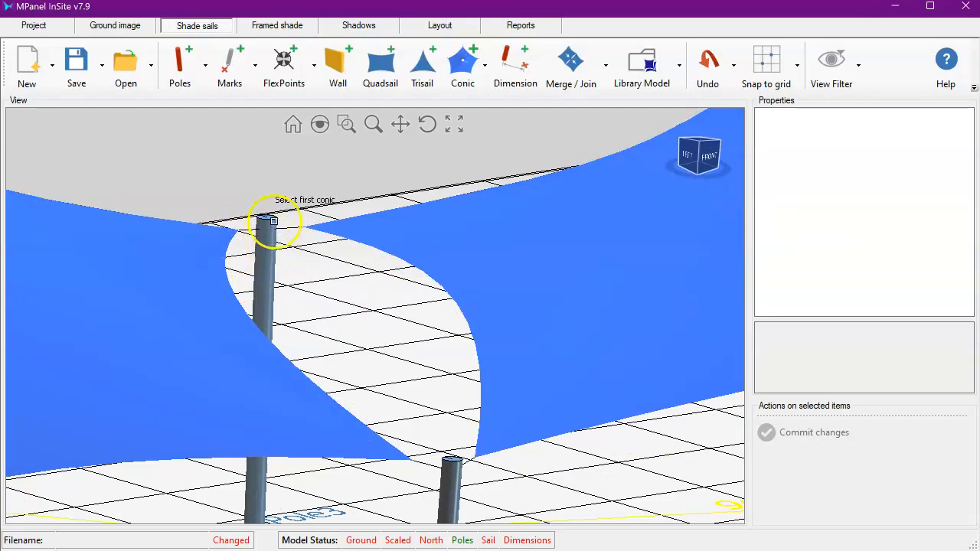
scroll(273, 249, "down", 3)
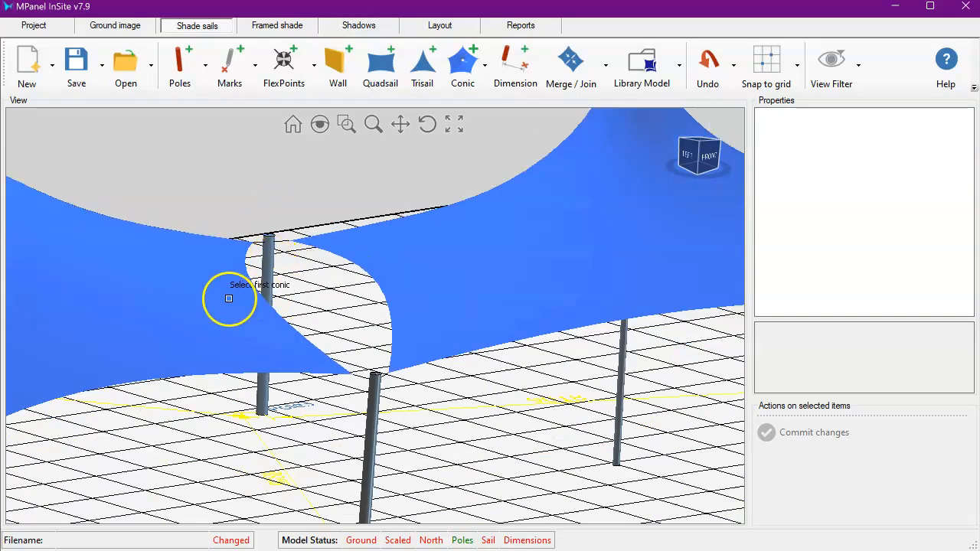
left_click(228, 299)
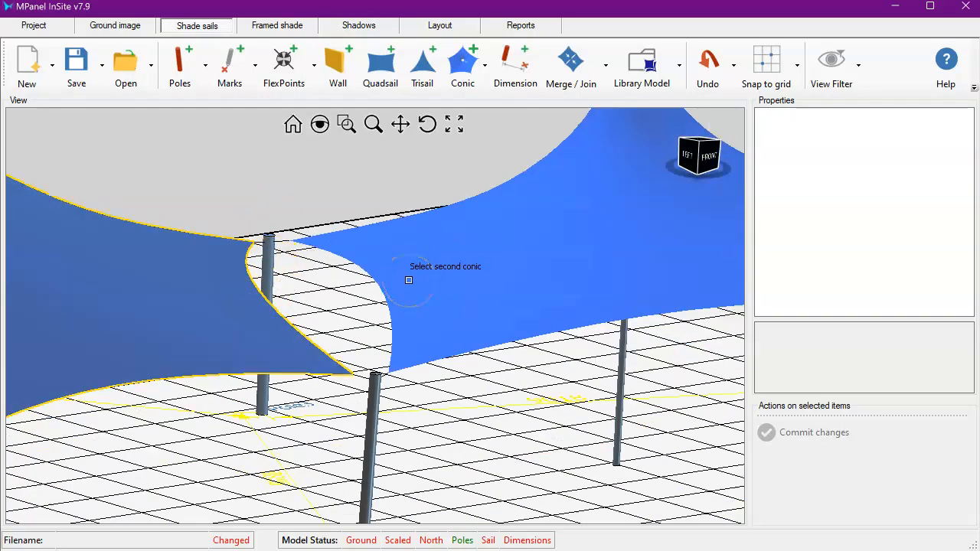
left_click(409, 280)
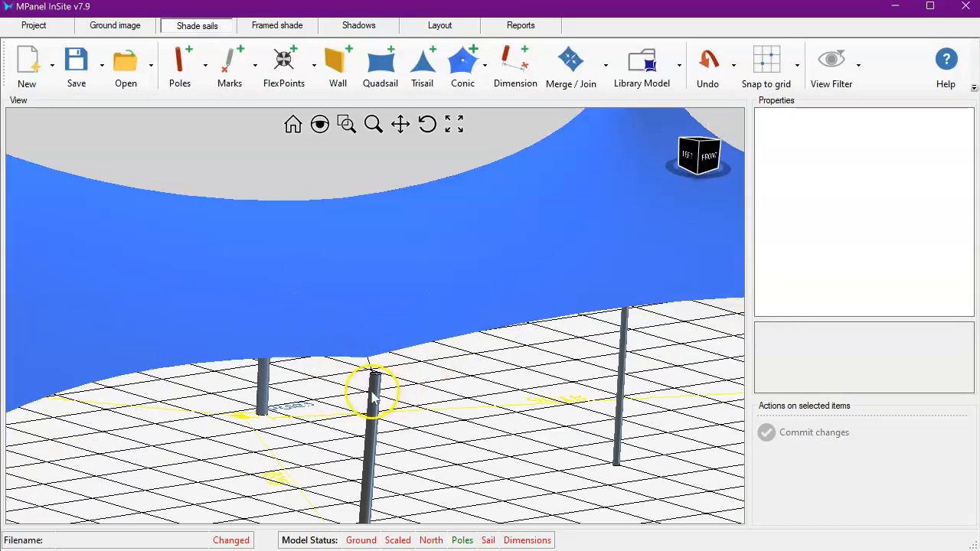
- Set the first conic's shape factor to 125% and commit the change
scroll(372, 367, "up", 5)
scroll(416, 358, "down", 5)
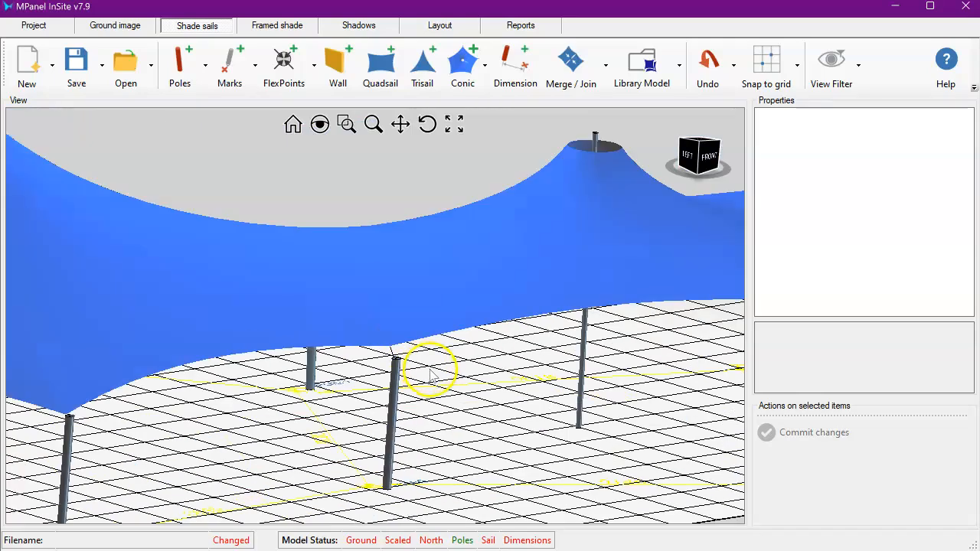
left_click(427, 125)
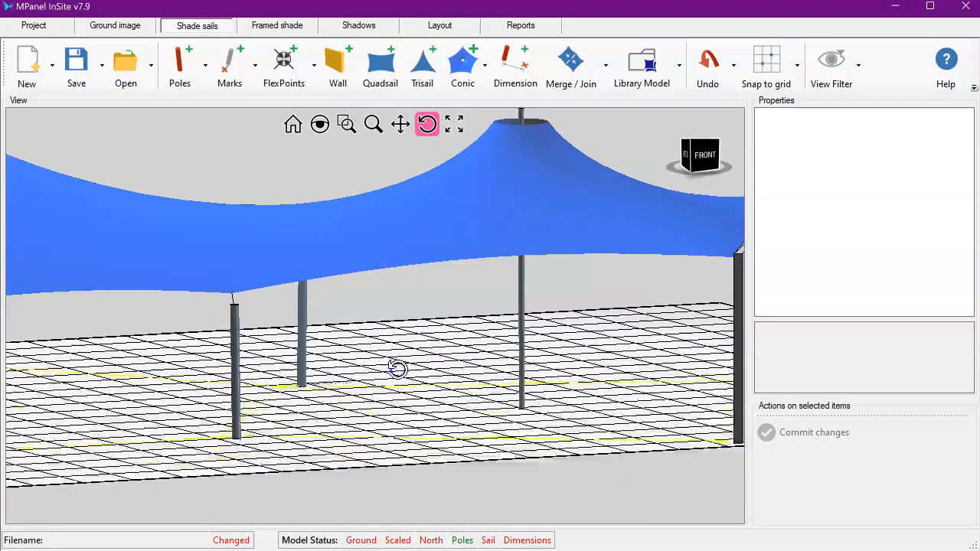
left_click_drag(397, 368, 394, 359)
scroll(395, 359, "down", 3)
scroll(403, 310, "down", 3)
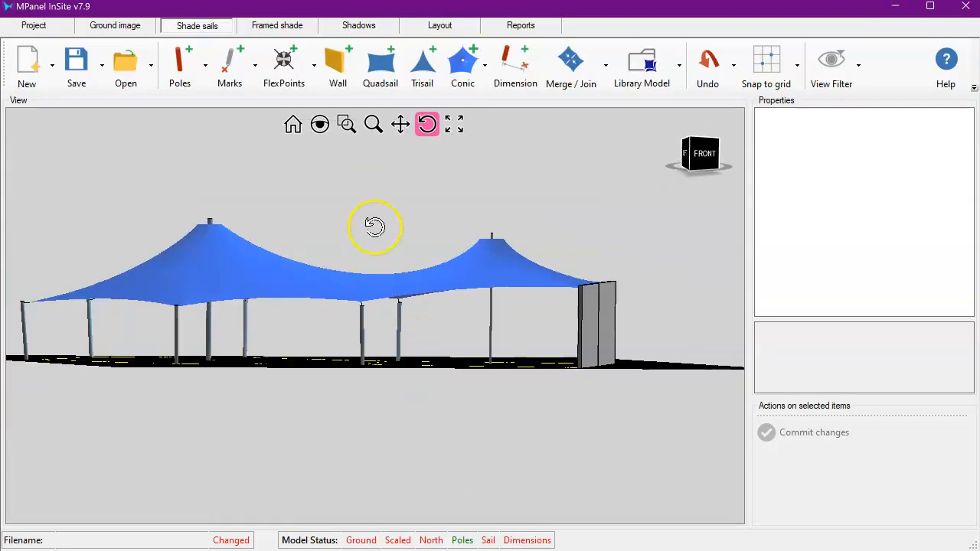
left_click(286, 263)
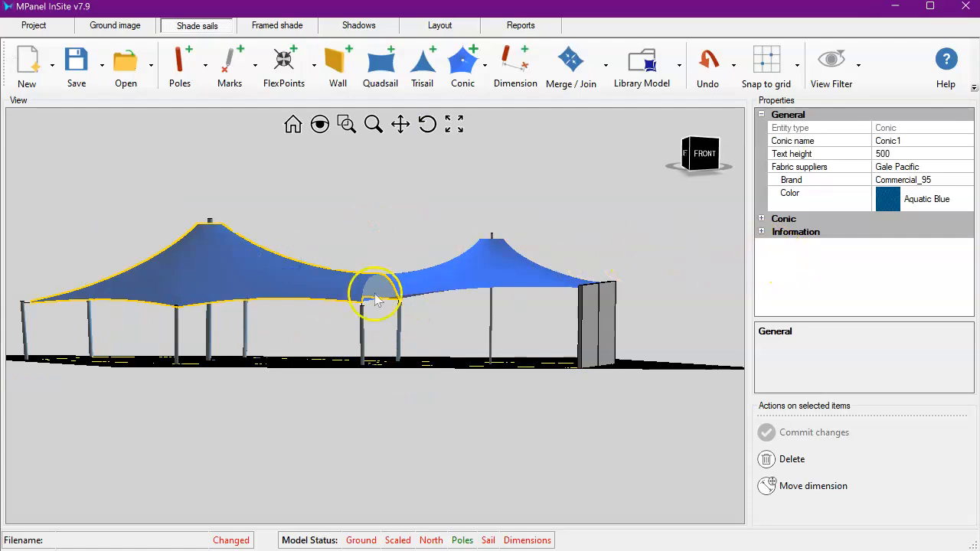
left_click(761, 219)
scroll(842, 276, "down", 2)
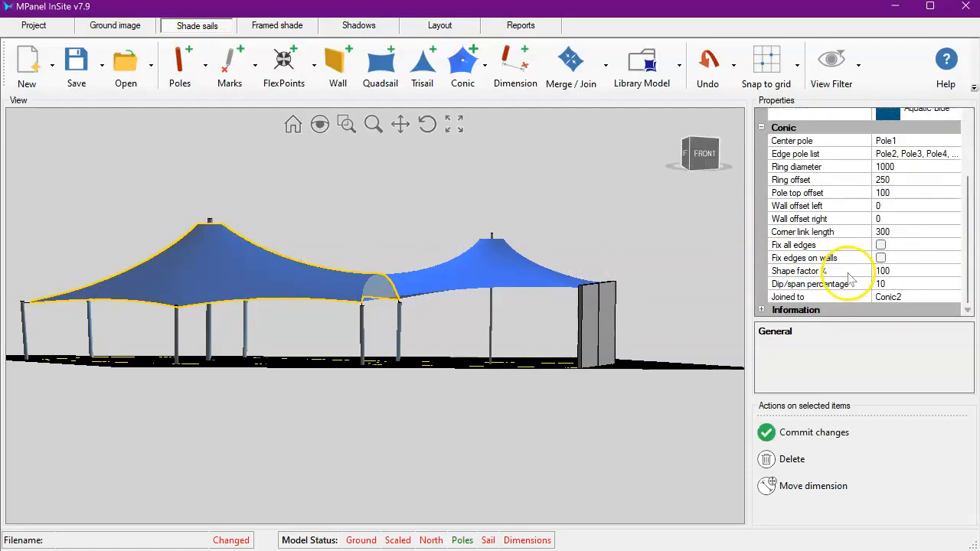
left_click(846, 272)
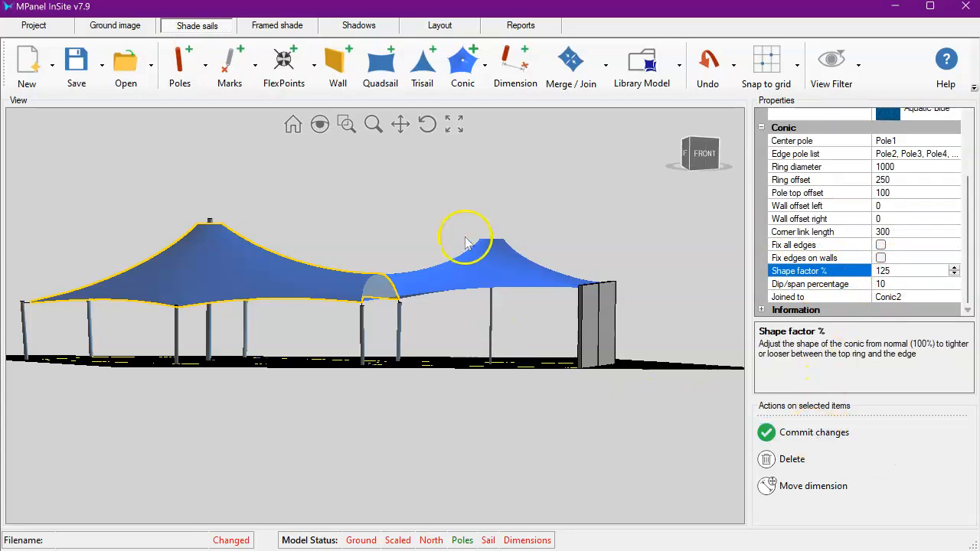
left_click(810, 433)
- Try to move Pole3, the edge pole shared by both conics, in the top view
left_click(701, 150)
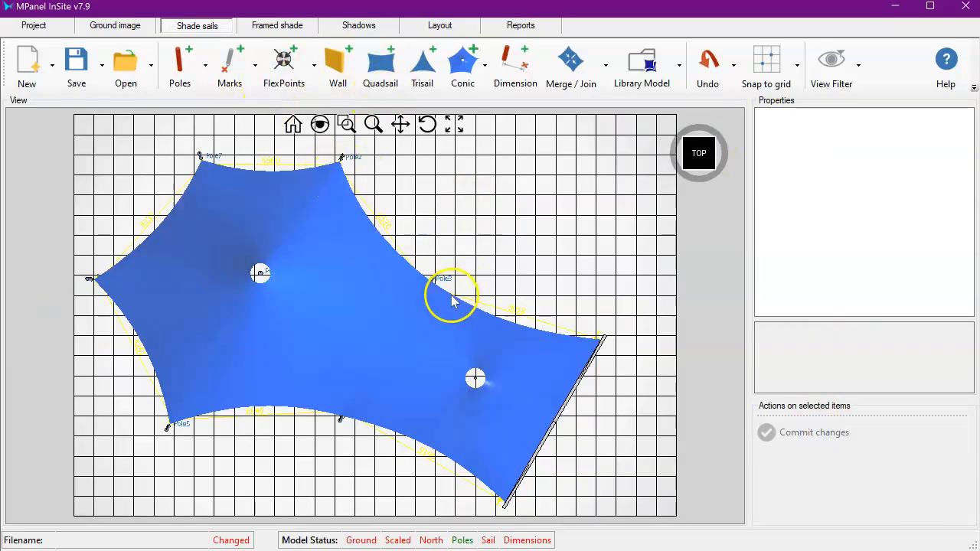
scroll(448, 291, "up", 5)
scroll(426, 268, "up", 5)
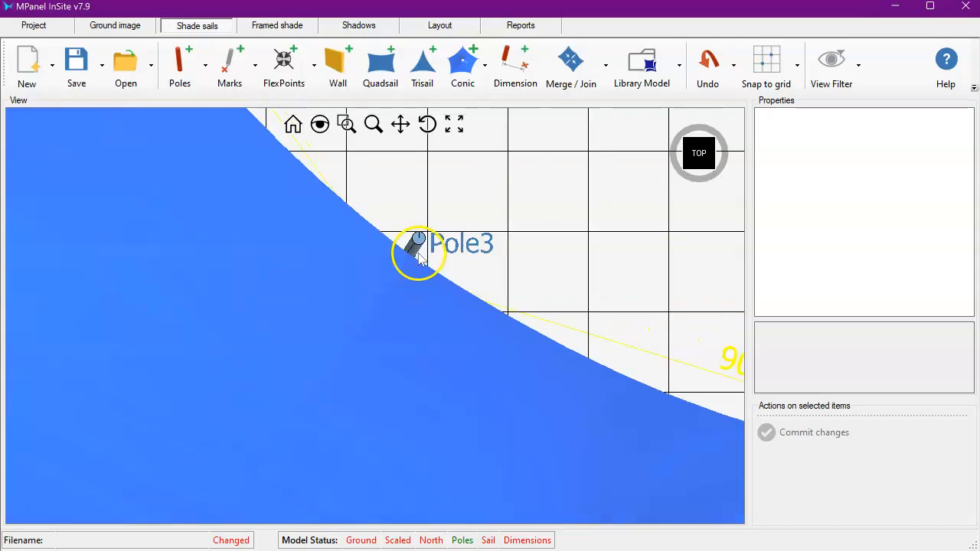
left_click(410, 245)
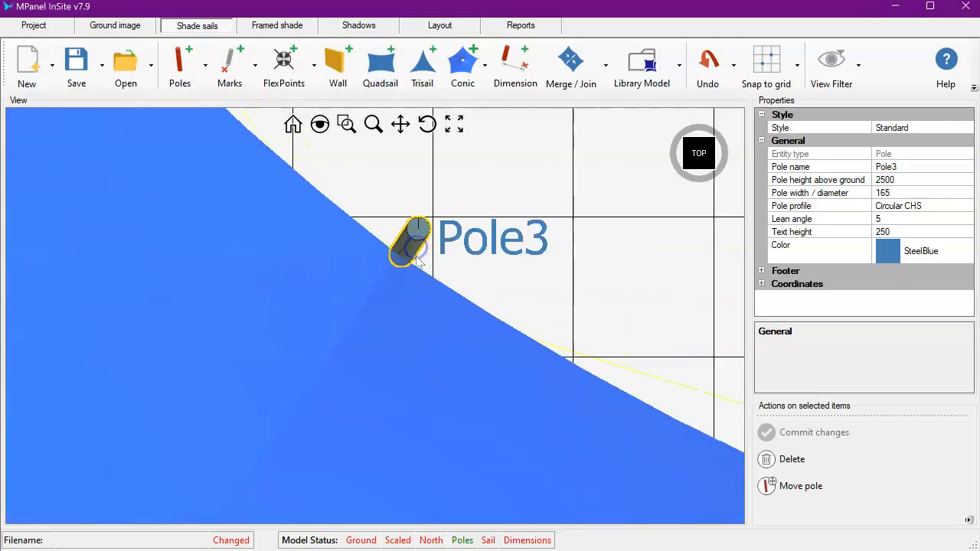
scroll(406, 290, "down", 8)
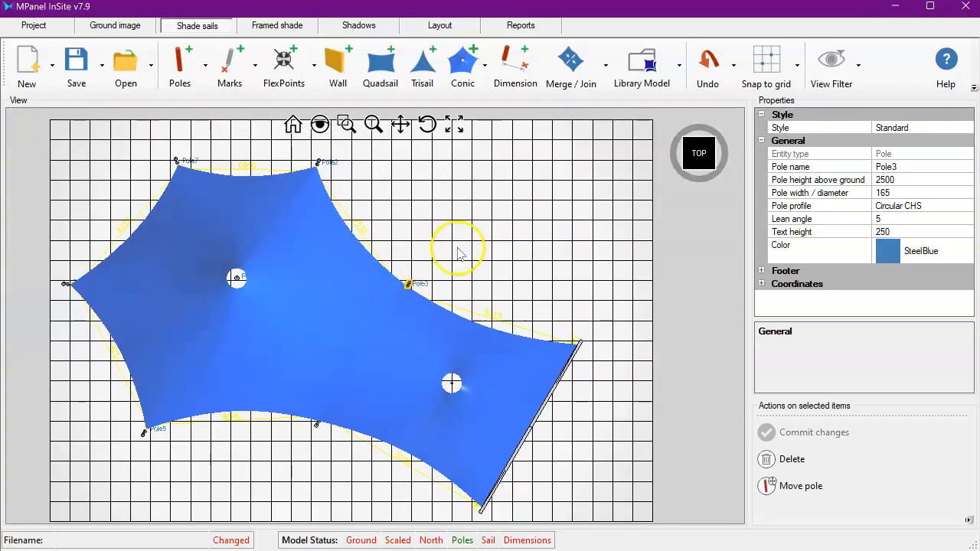
left_click(796, 489)
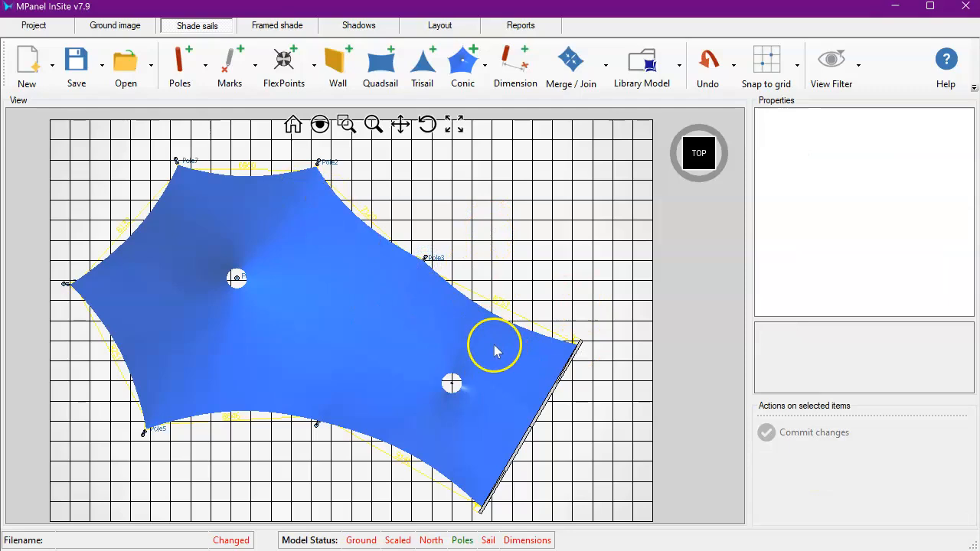
- Select the first conic and review its area and perimeter information, then deselect it
left_click(367, 254)
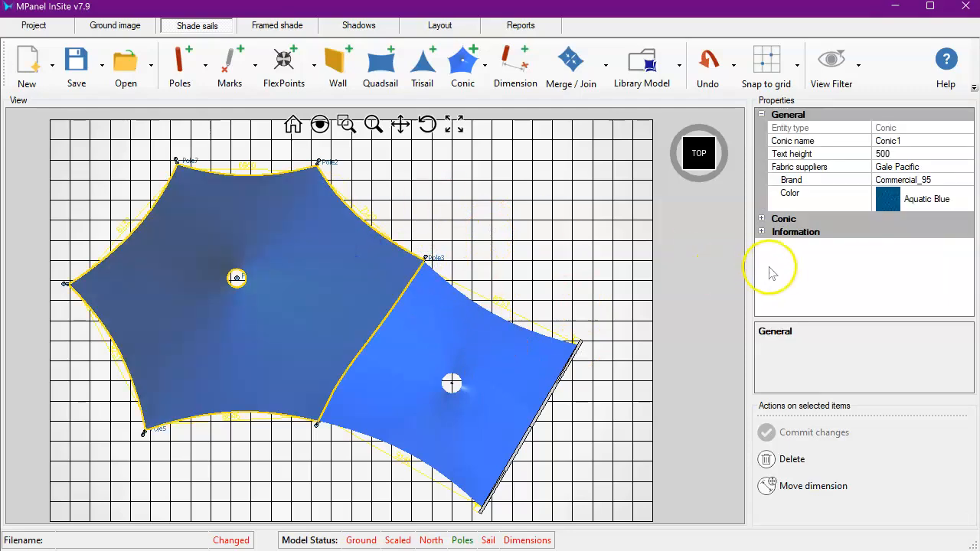
left_click(762, 231)
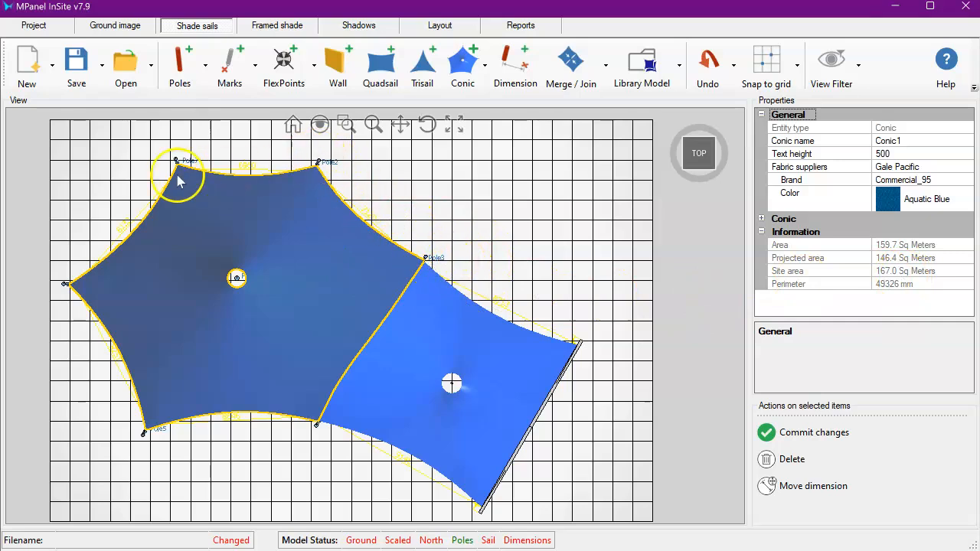
left_click(306, 447)
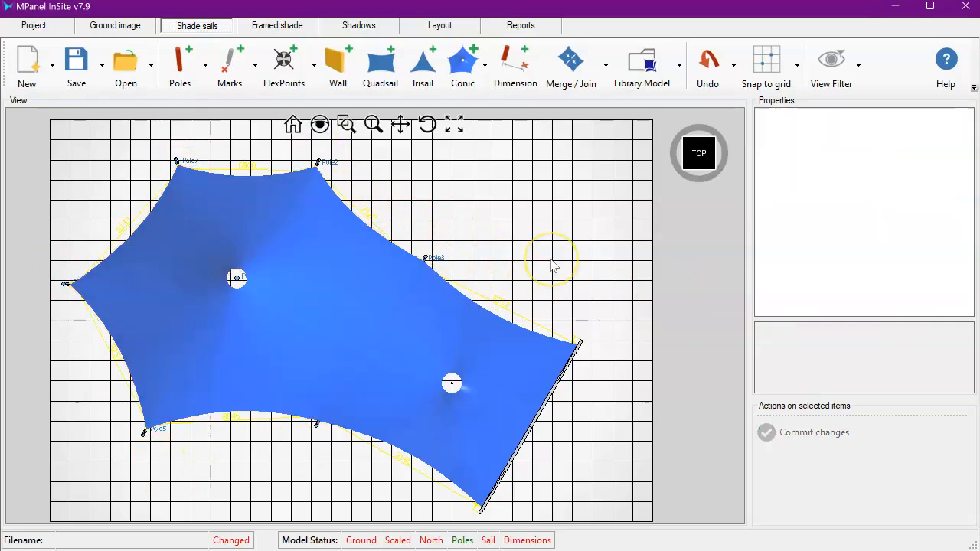